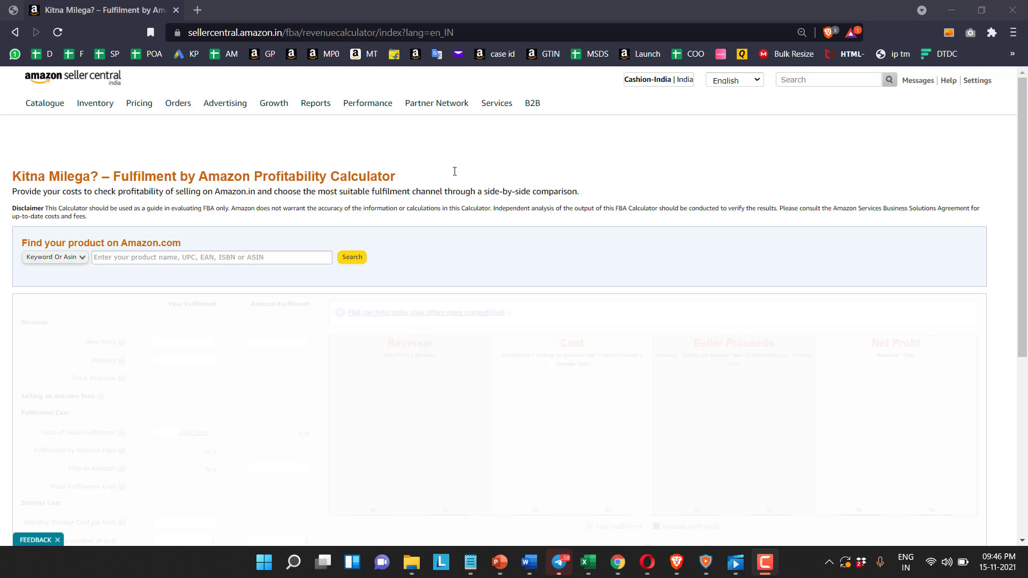
Open Manage Inventory in a new browser tab, placed ahead of the profitability calculator tab.
mouse_move(284, 123)
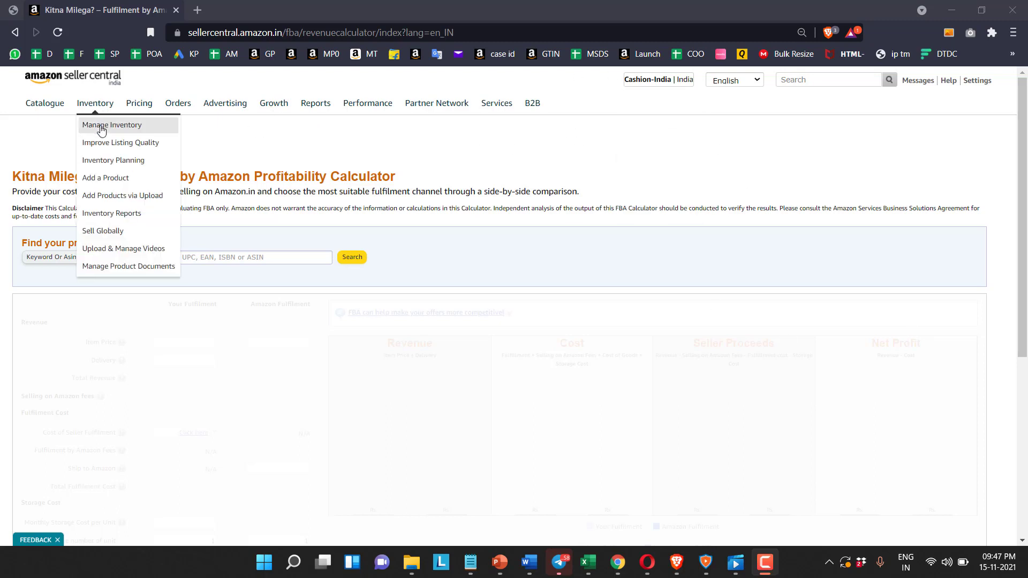
middle_click(105, 128)
drag(224, 10, 97, 7)
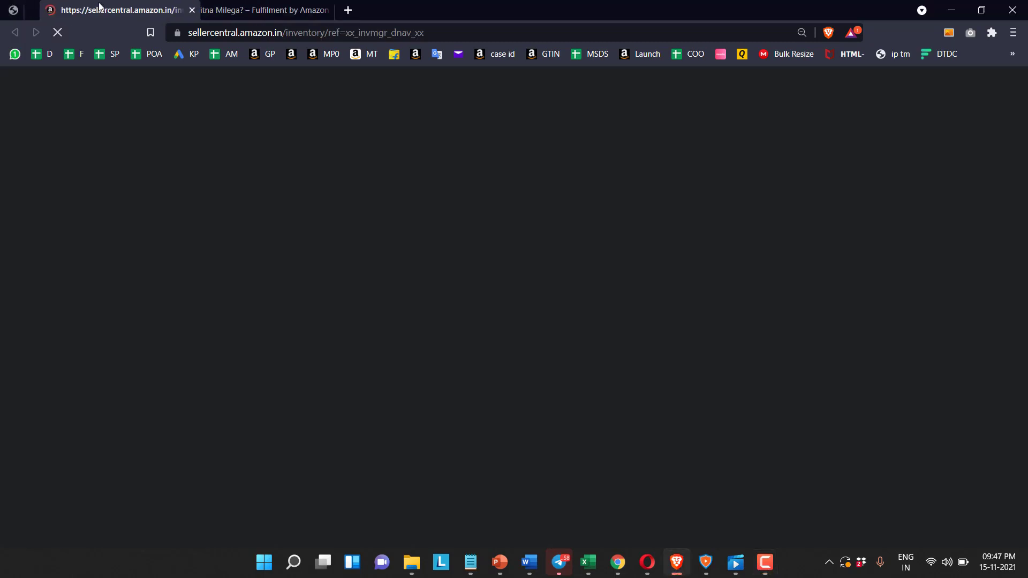
click(229, 5)
click(92, 13)
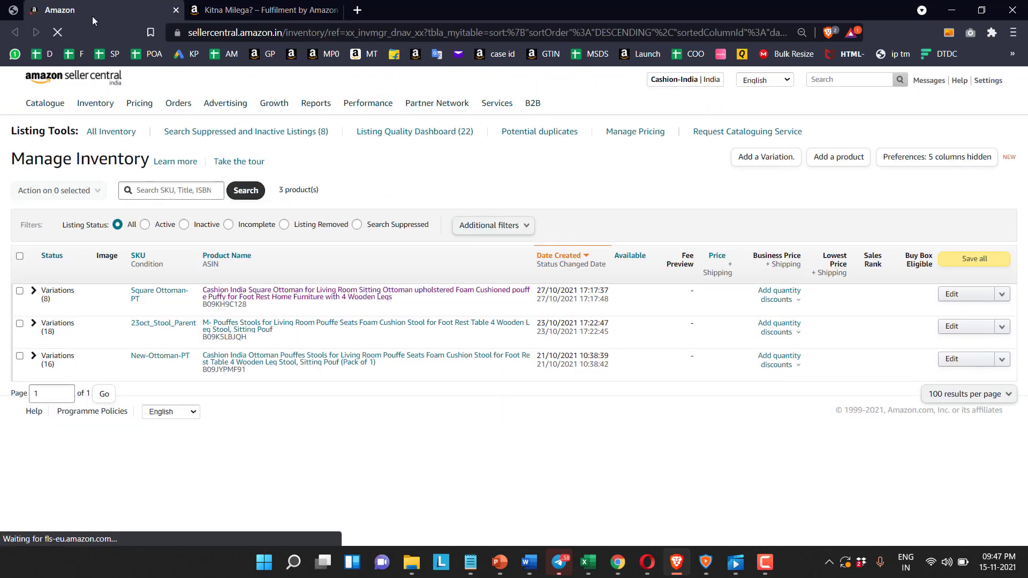
Expand the Square Ottoman-PT variations and copy the ASIN of the Red 14 inch ottoman.
click(34, 291)
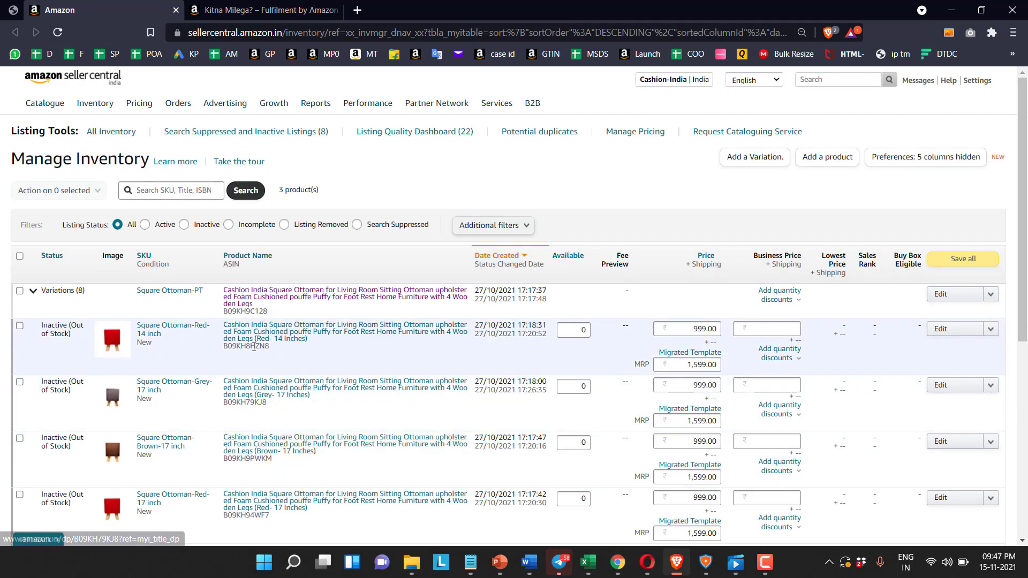
double_click(246, 346)
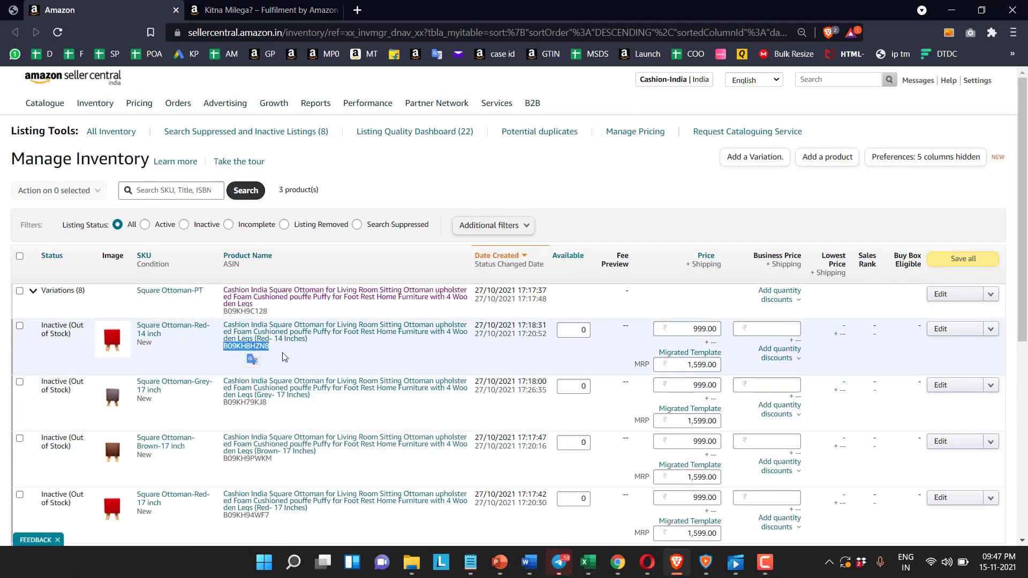
double_click(227, 347)
key(ctrl+c)
Look up the copied ASIN B09KH8HZN8 in the Fulfilment by Amazon Profitability Calculator.
key(ctrl+Tab)
click(190, 259)
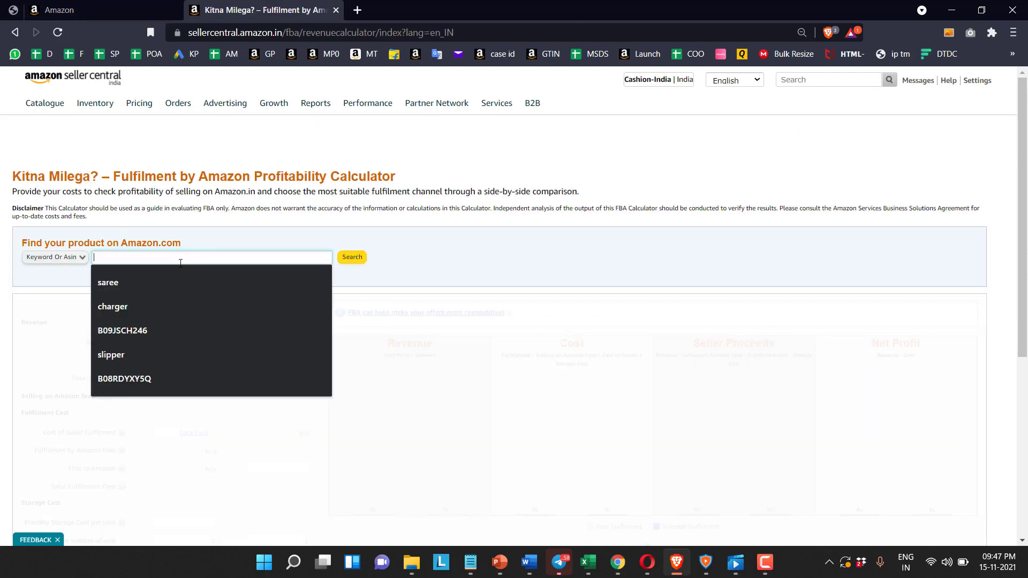
key(ctrl+v)
key(Return)
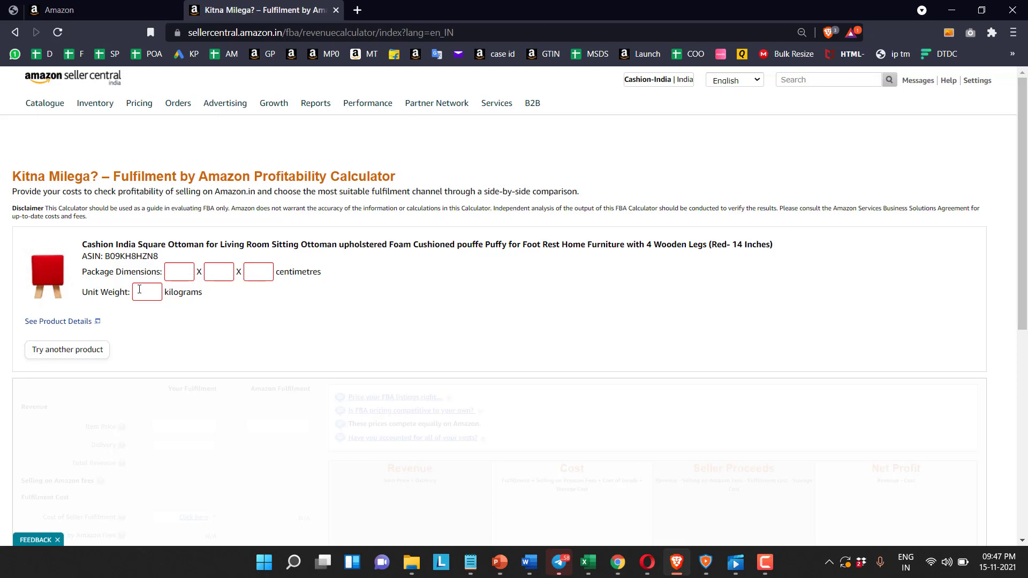
Enter the ottoman's package dimensions as 24 x 20 x 5 centimetres.
click(183, 271)
text(24)
key(Tab)
text(20)
key(Tab)
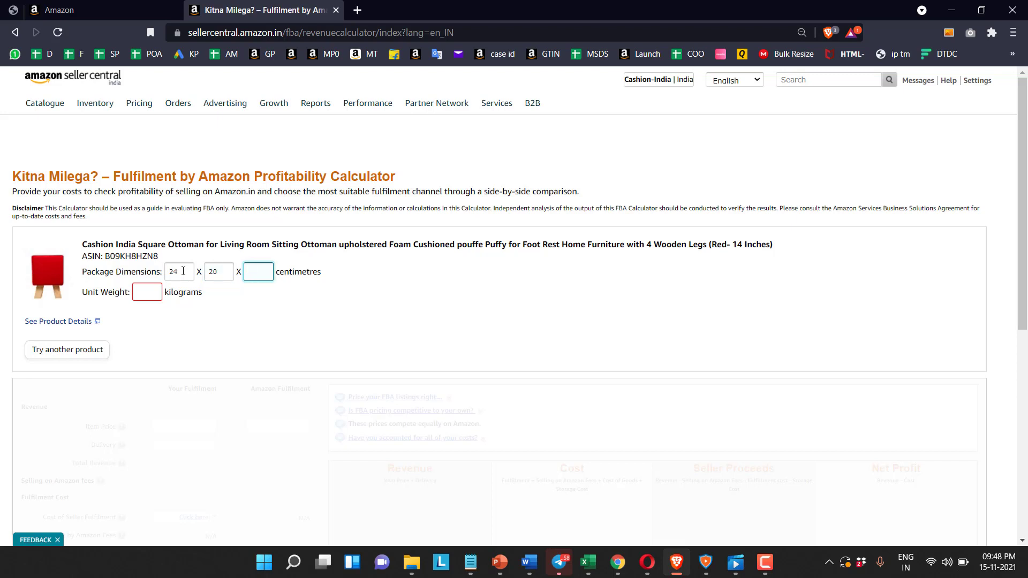
text(5)
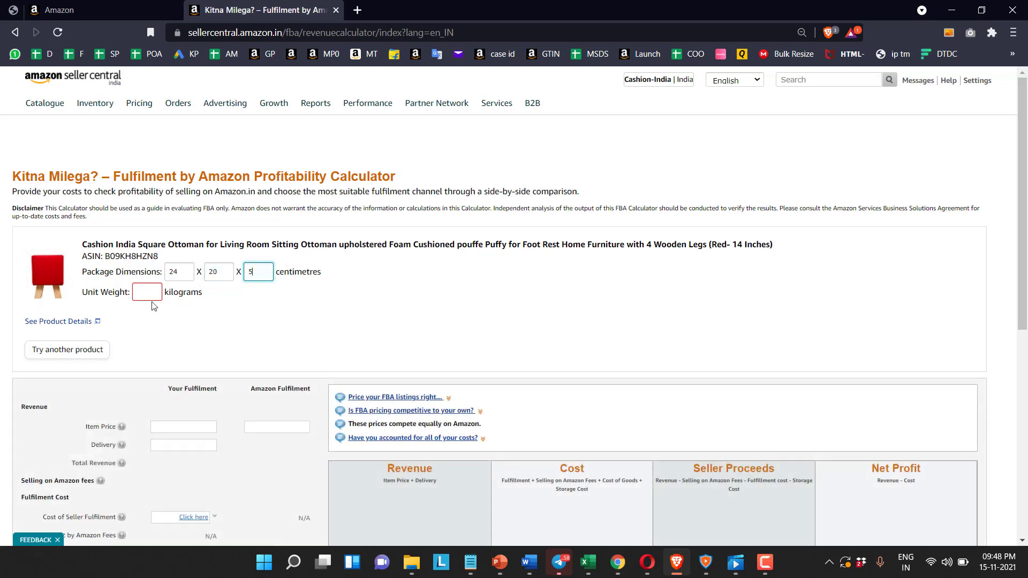
Set the ottoman's unit weight to 0.480 kilograms.
click(153, 297)
text(0)
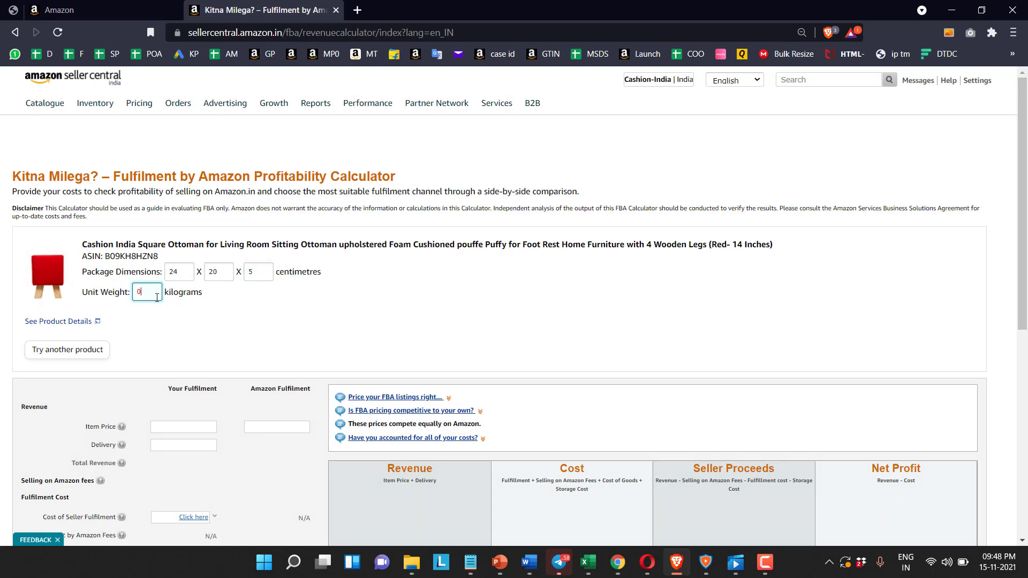
text(.48)
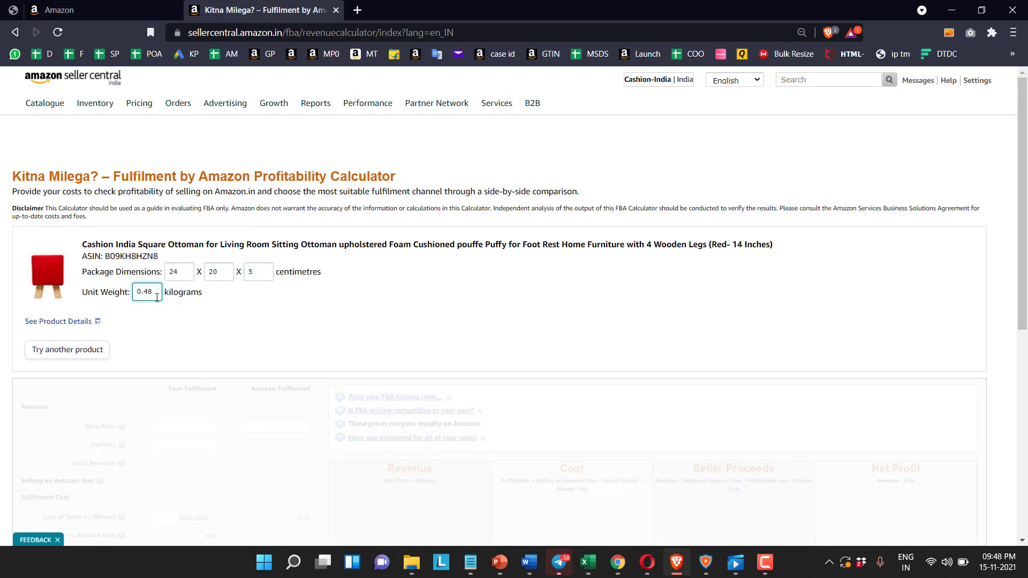
text(0)
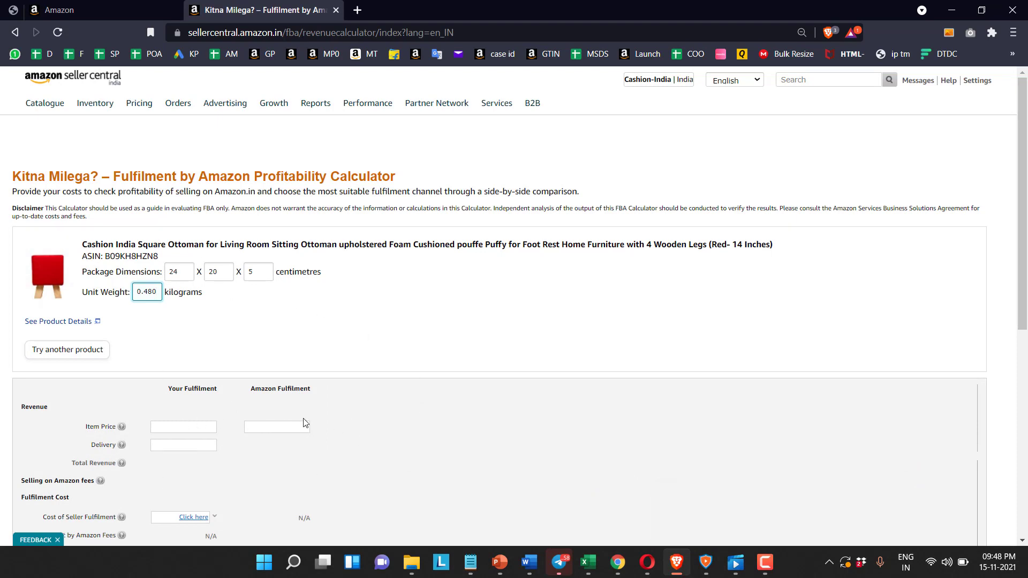
Set the item price under Amazon Fulfilment to 999.
scroll(374, 381, down, 3)
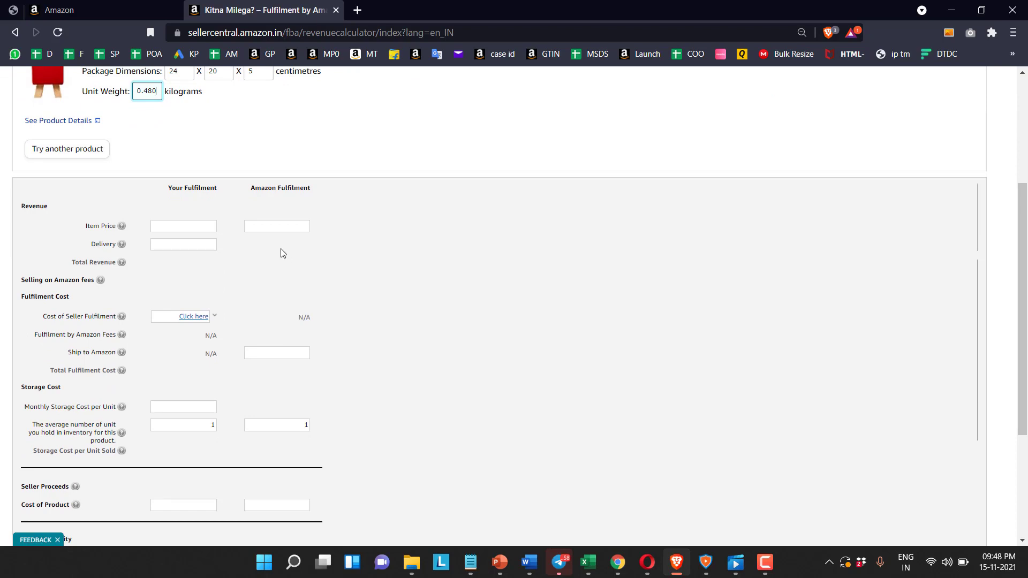
triple_click(264, 188)
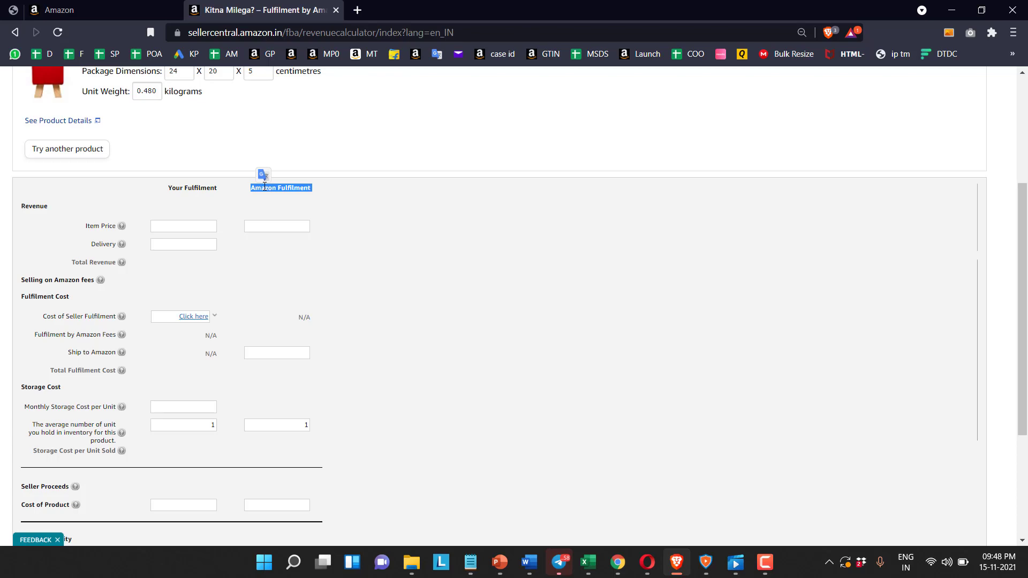
click(278, 227)
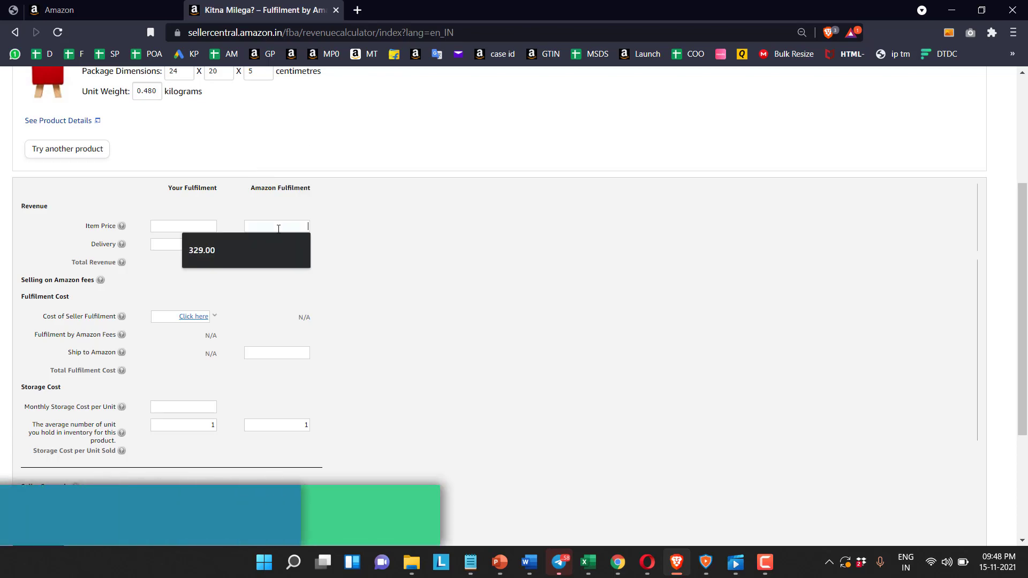
scroll(278, 229, up, 1)
scroll(278, 230, up, 4)
triple_click(195, 246)
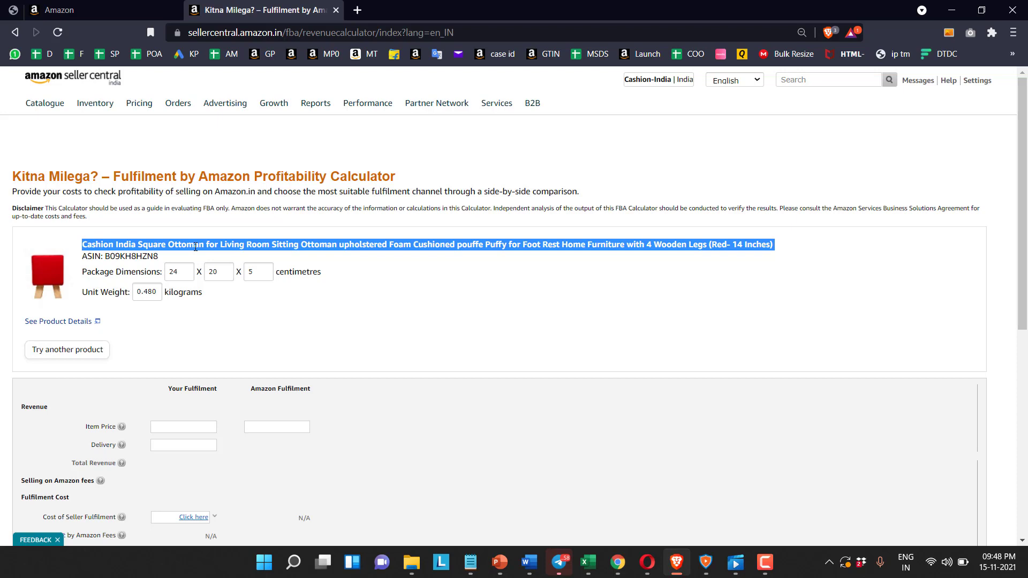
click(260, 426)
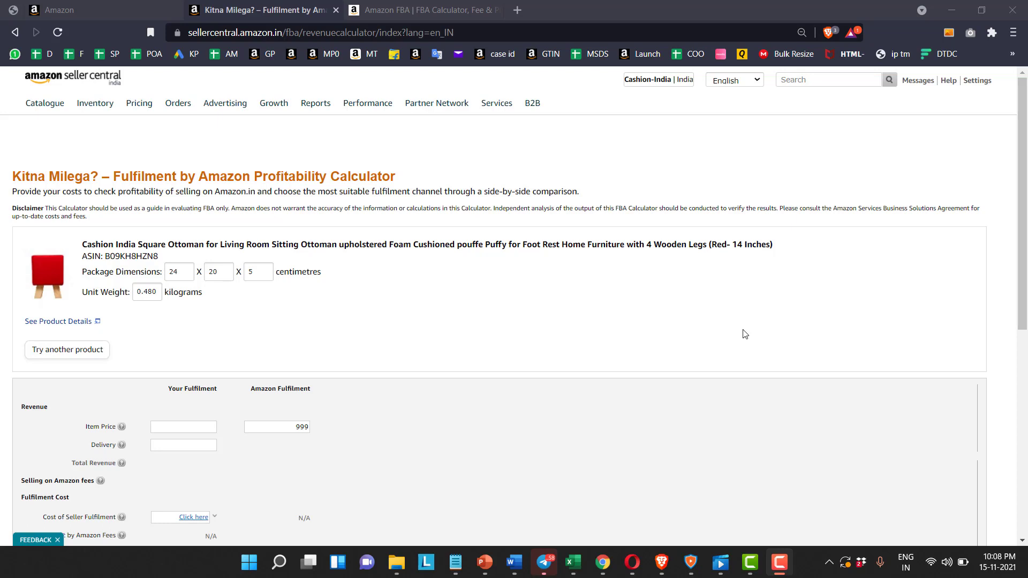
Set the cost of product under Amazon Fulfilment to 480 and calculate the profitability.
scroll(722, 329, down, 2)
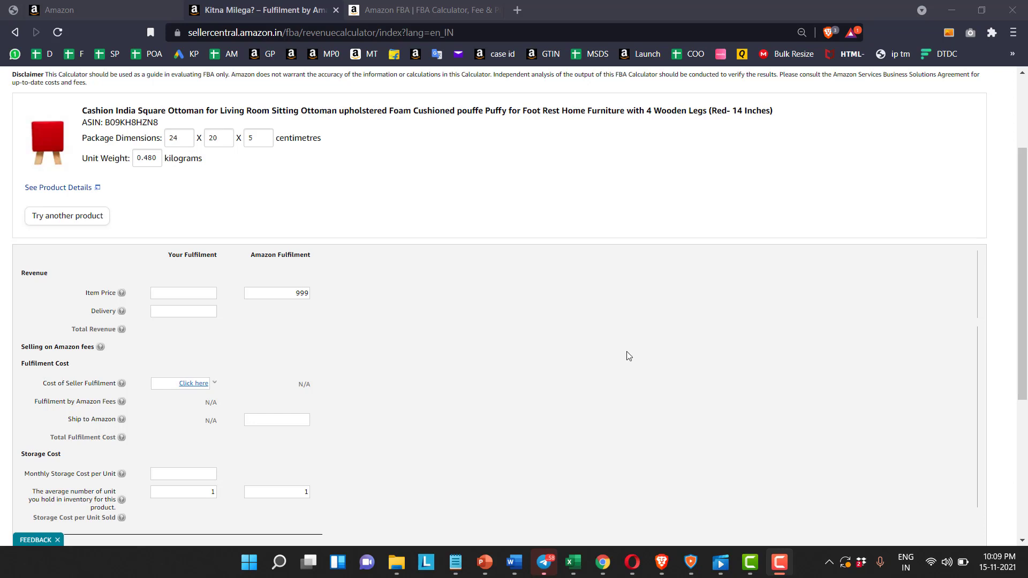
scroll(384, 310, down, 1)
scroll(384, 310, down, 5)
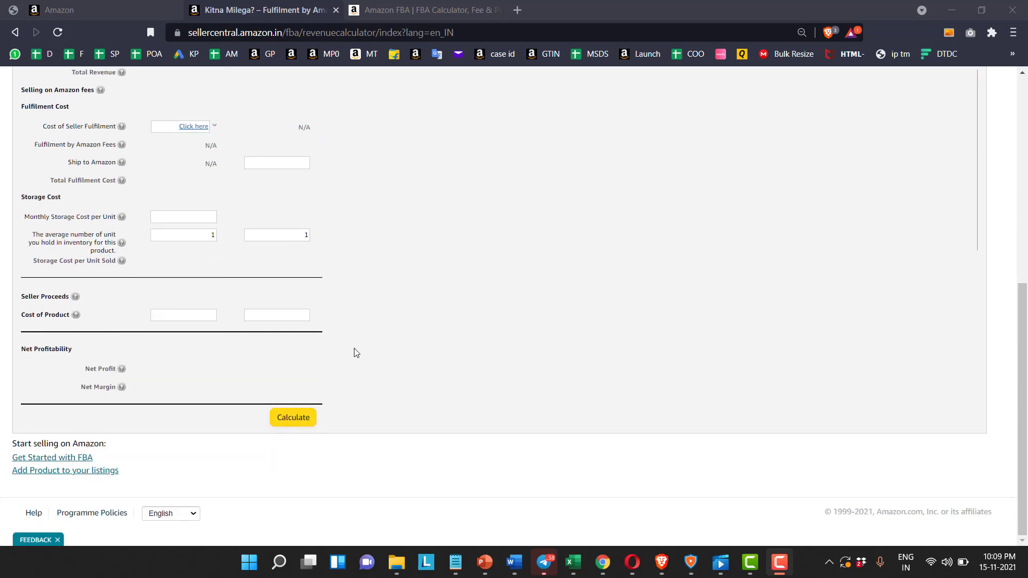
mouse_move(59, 317)
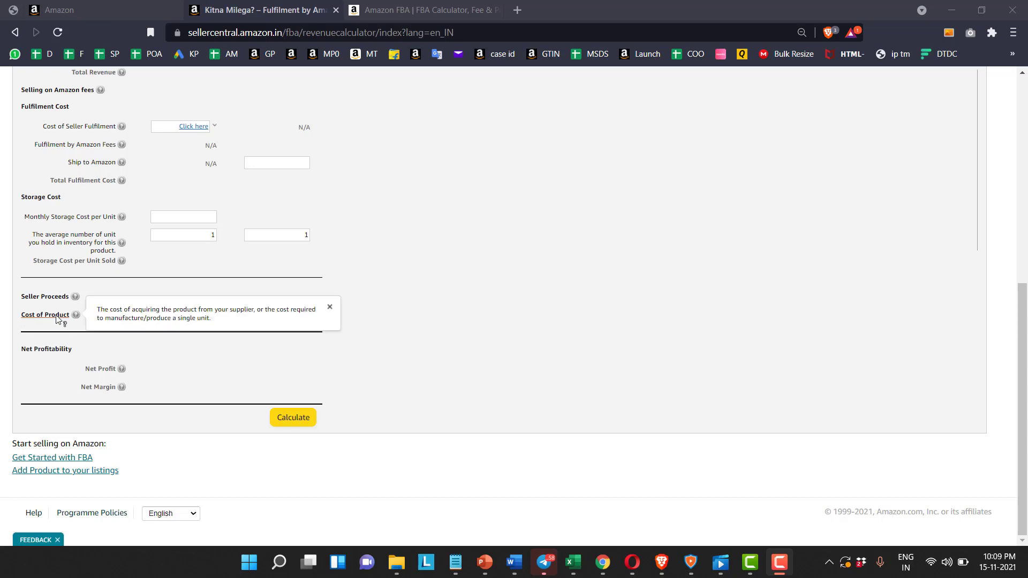
click(330, 308)
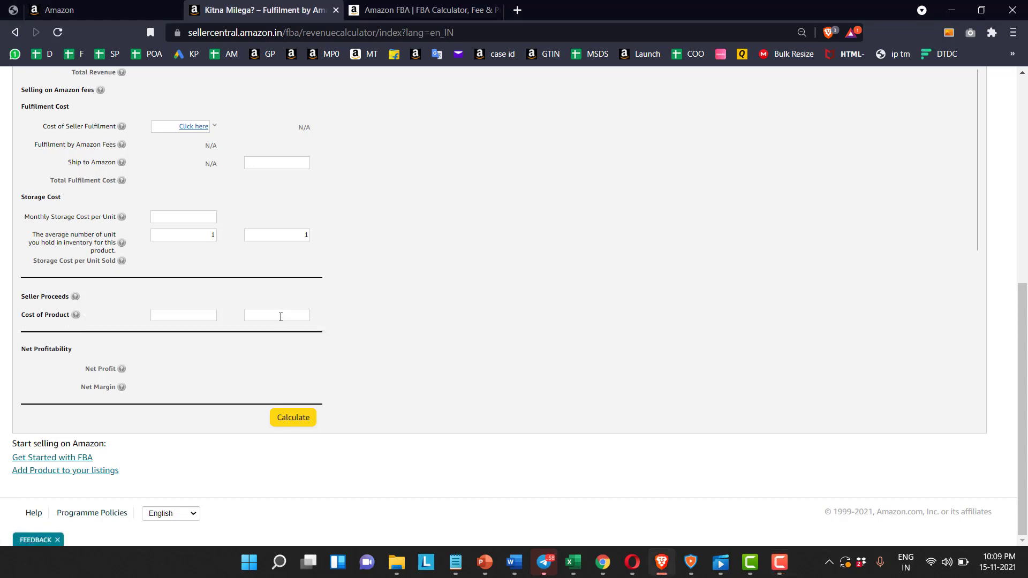
click(281, 316)
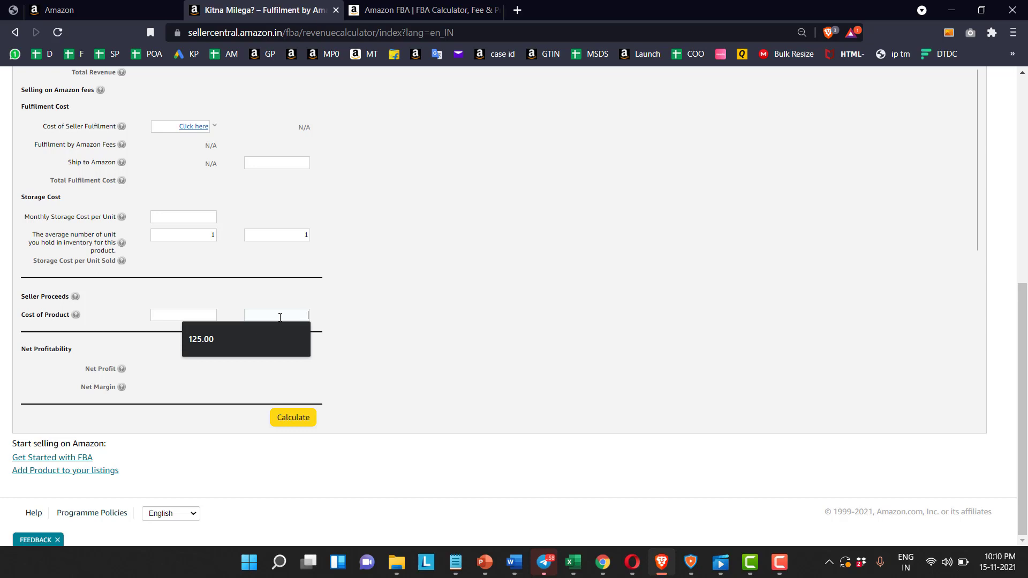
text(48)
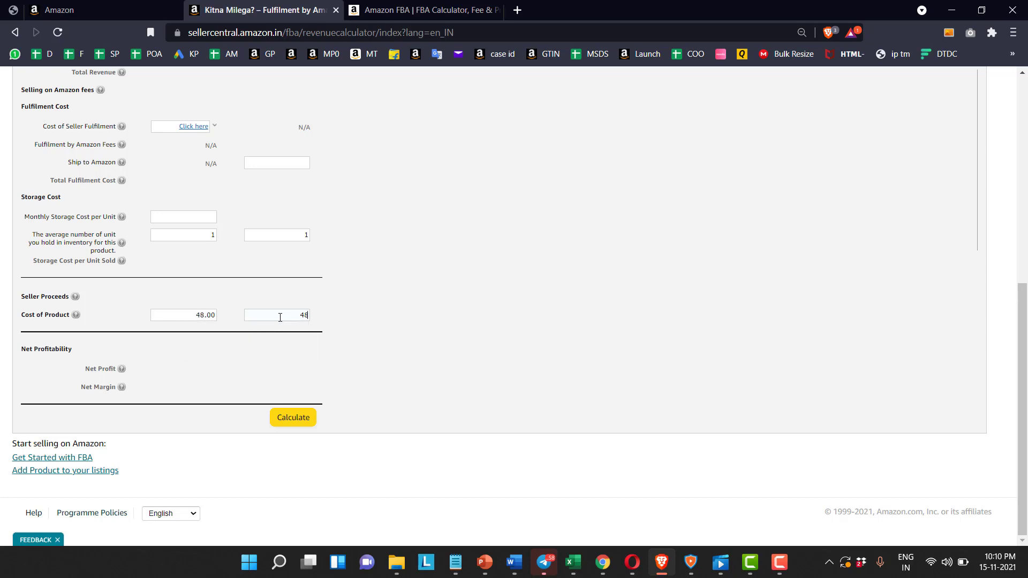
text(0)
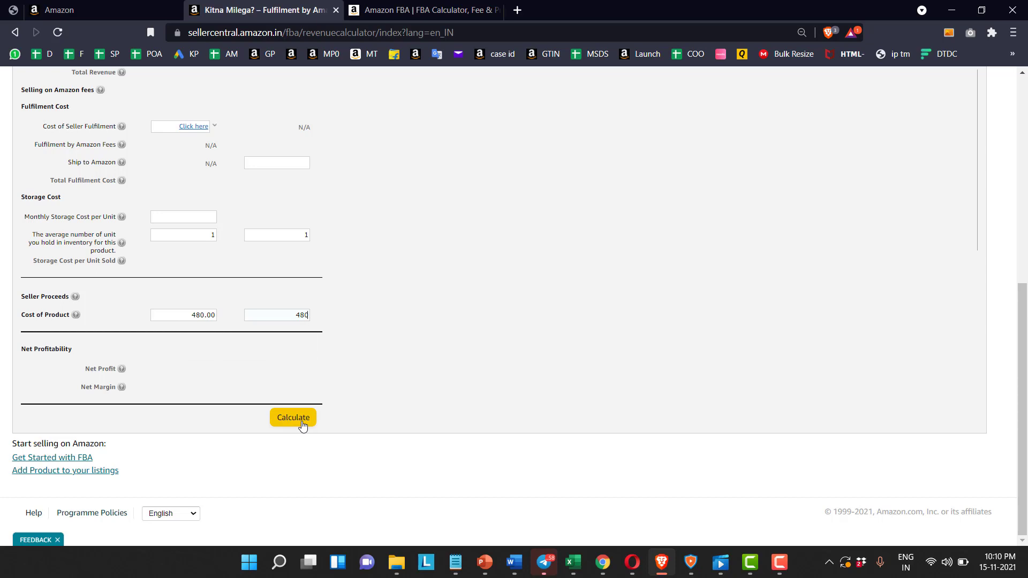
click(303, 426)
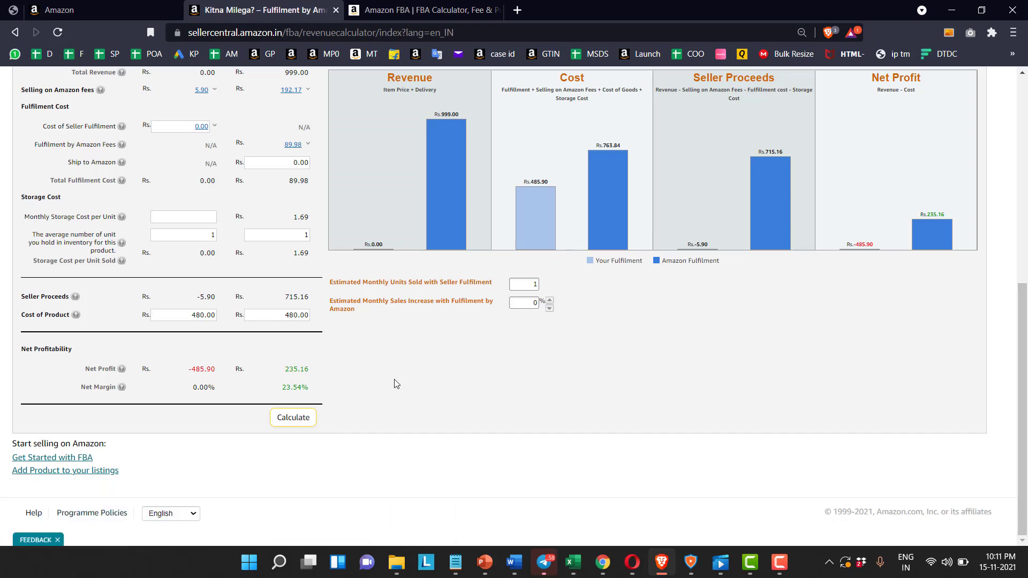
Set the Amazon Fulfilment item price to 899, recalculate, and check the net profit and net margin.
scroll(412, 391, up, 4)
scroll(416, 394, down, 3)
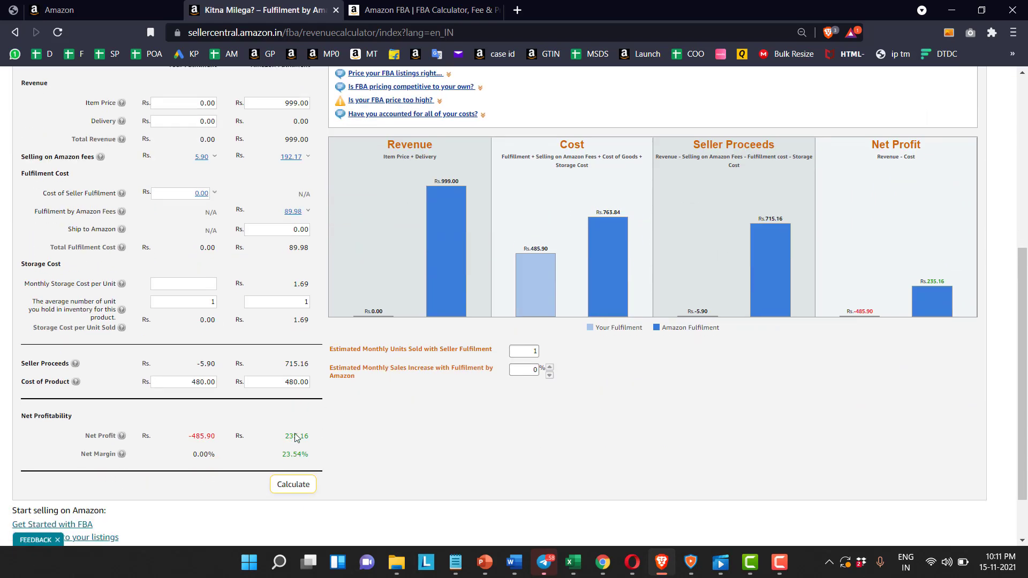
scroll(295, 437, up, 5)
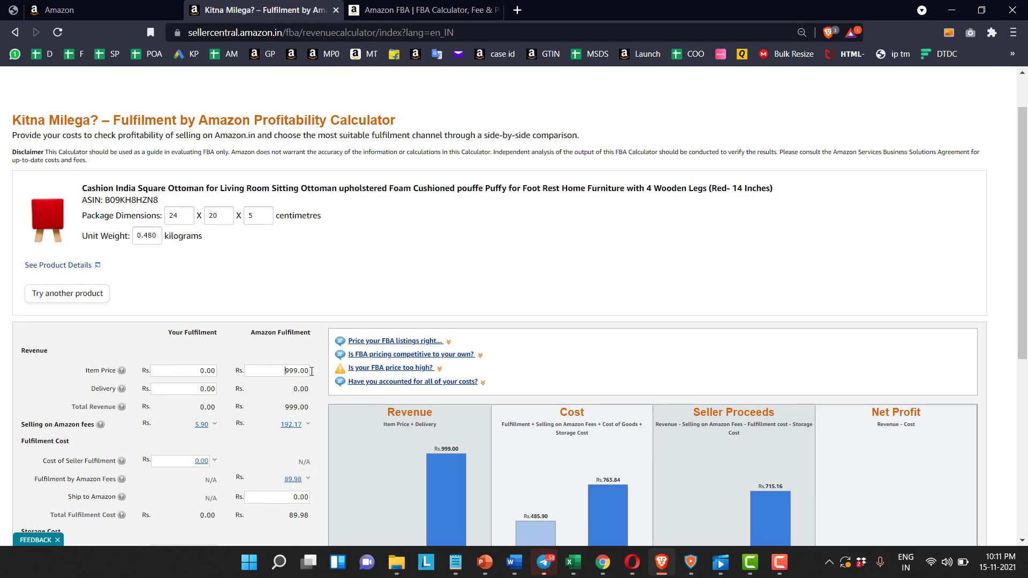
double_click(291, 371)
click(343, 375)
scroll(354, 375, down, 6)
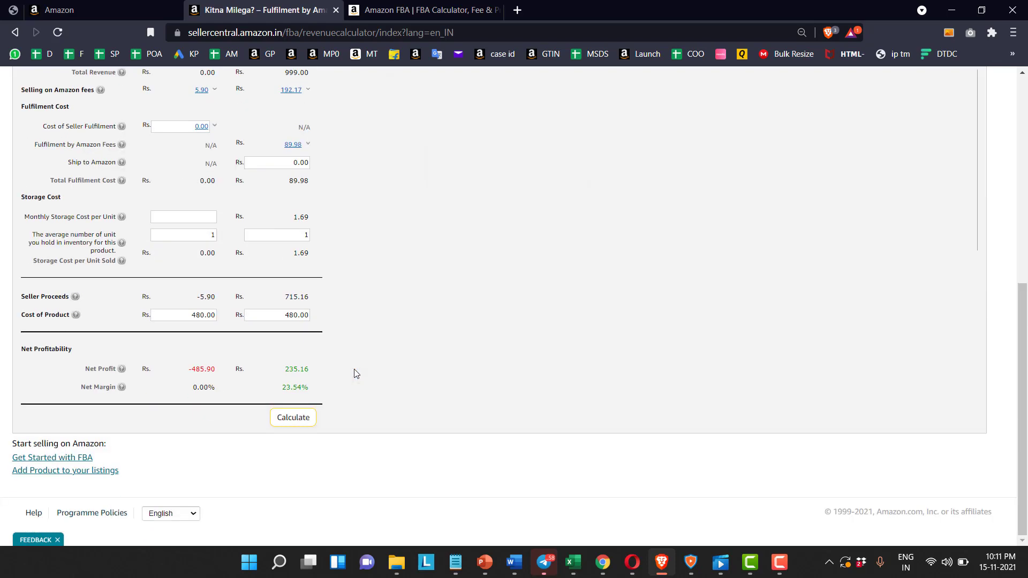
click(294, 417)
double_click(296, 370)
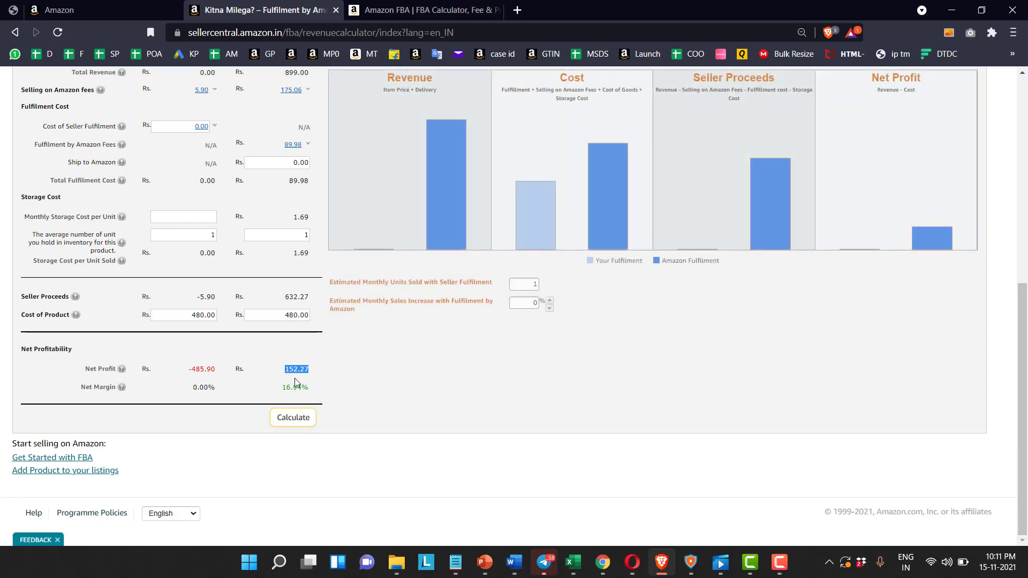
double_click(297, 389)
Set the Amazon Fulfilment item price to 1099, recalculate, and check the net margin.
scroll(363, 448, up, 7)
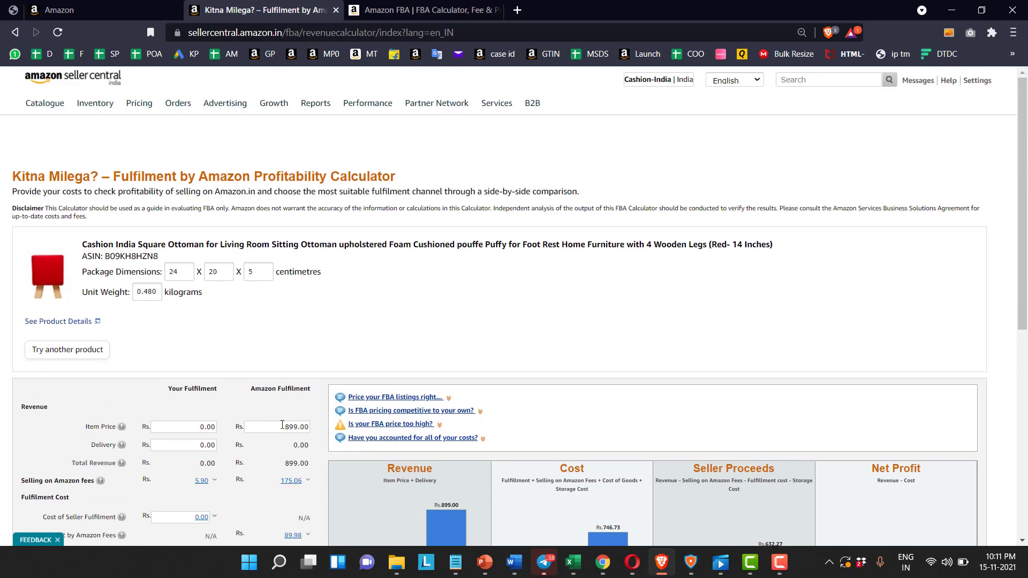
drag(282, 425, 351, 427)
text(1099)
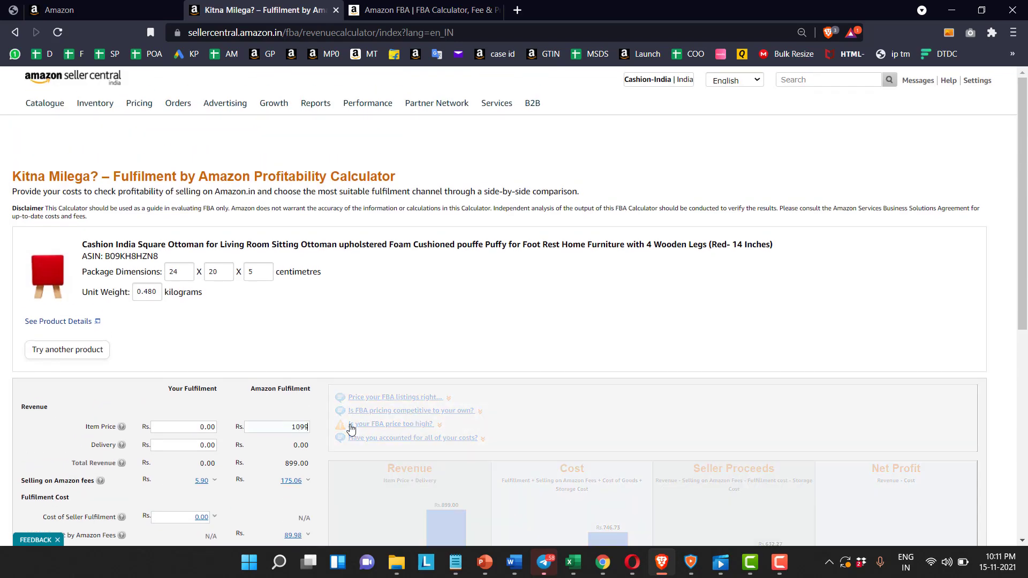
scroll(351, 429, down, 7)
click(293, 417)
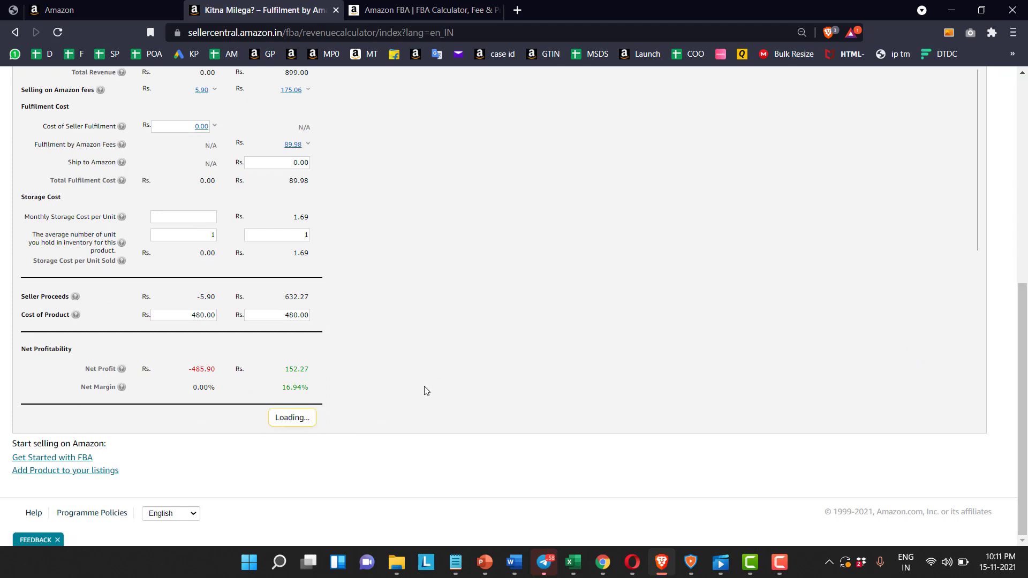
drag(311, 387, 302, 395)
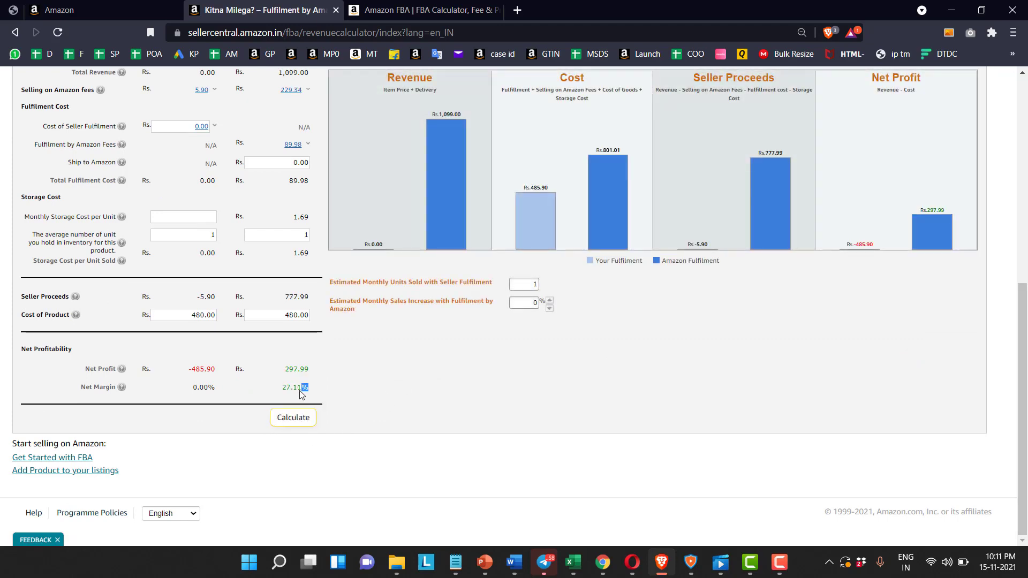
double_click(301, 395)
Show the breakdown of the Fulfilment by Amazon Fees in the Amazon Fulfilment column.
scroll(316, 401, up, 3)
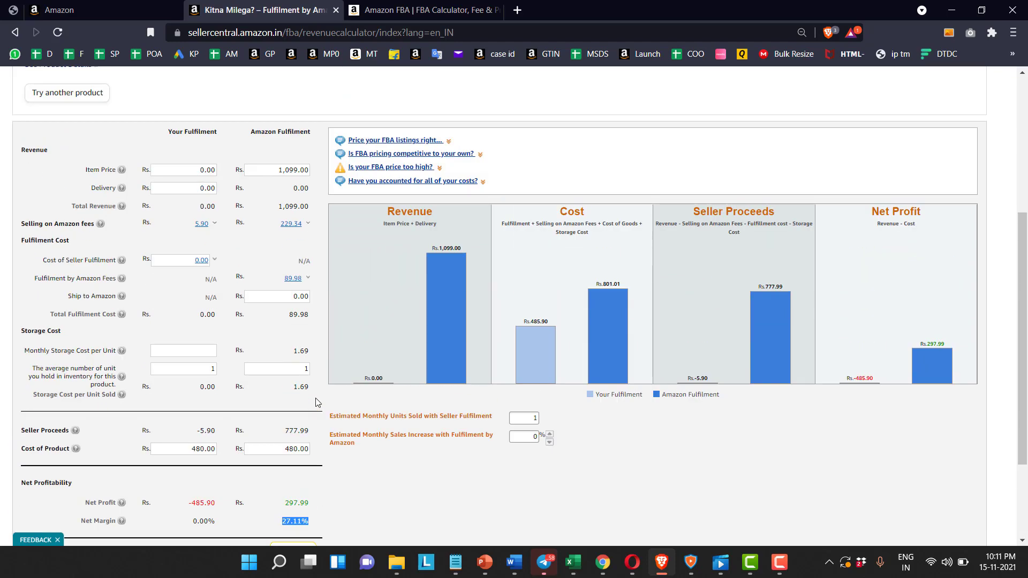
triple_click(258, 131)
click(307, 279)
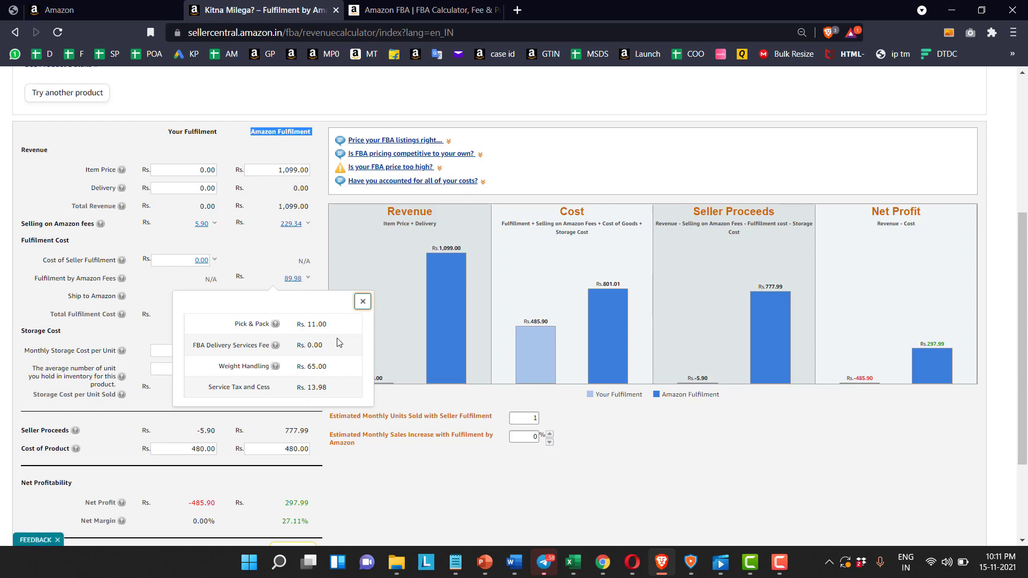
Close the Fulfilment by Amazon Fees breakdown and check the ottoman's package dimensions and unit weight.
click(363, 303)
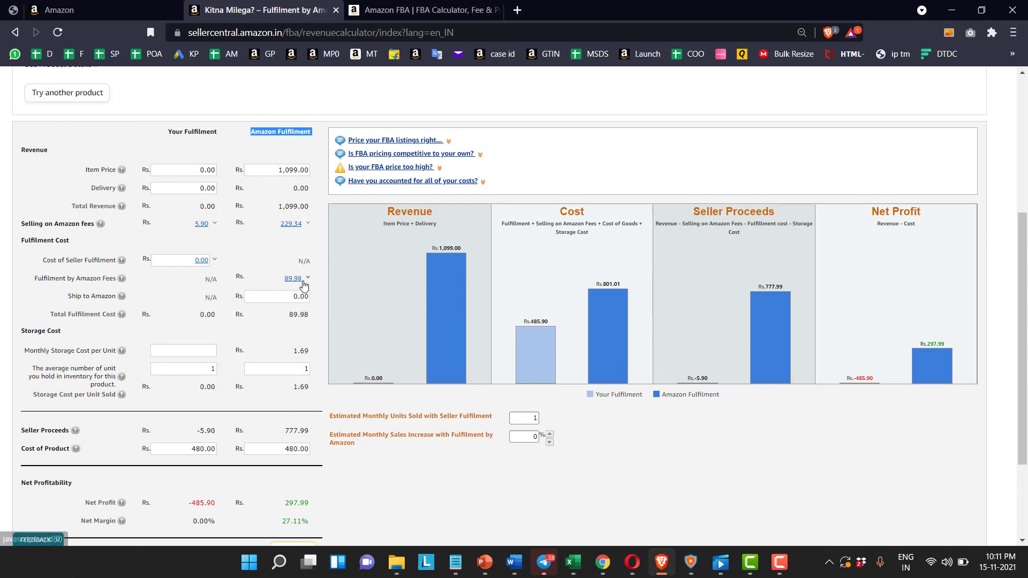
scroll(307, 285, up, 4)
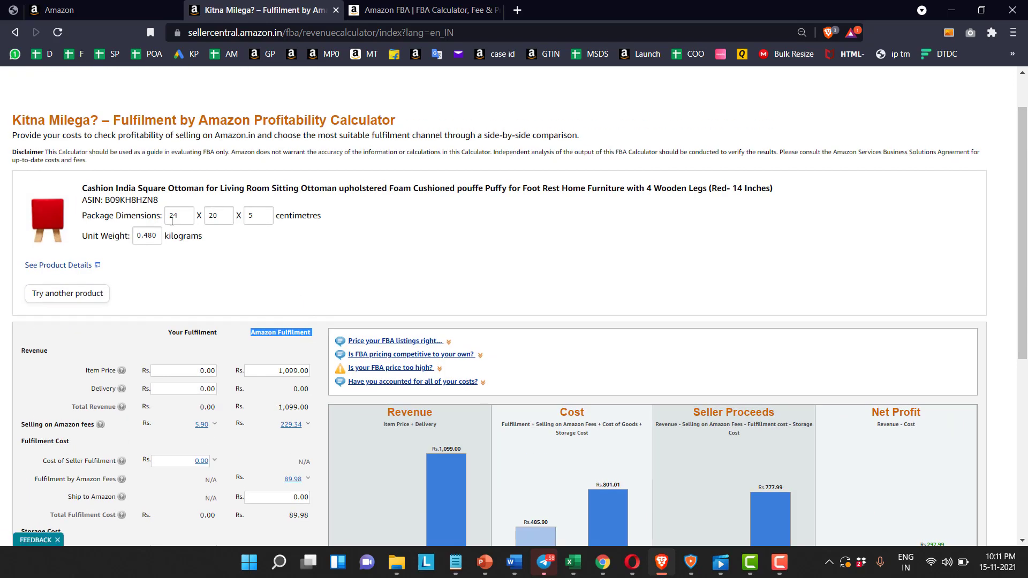
drag(81, 216, 166, 212)
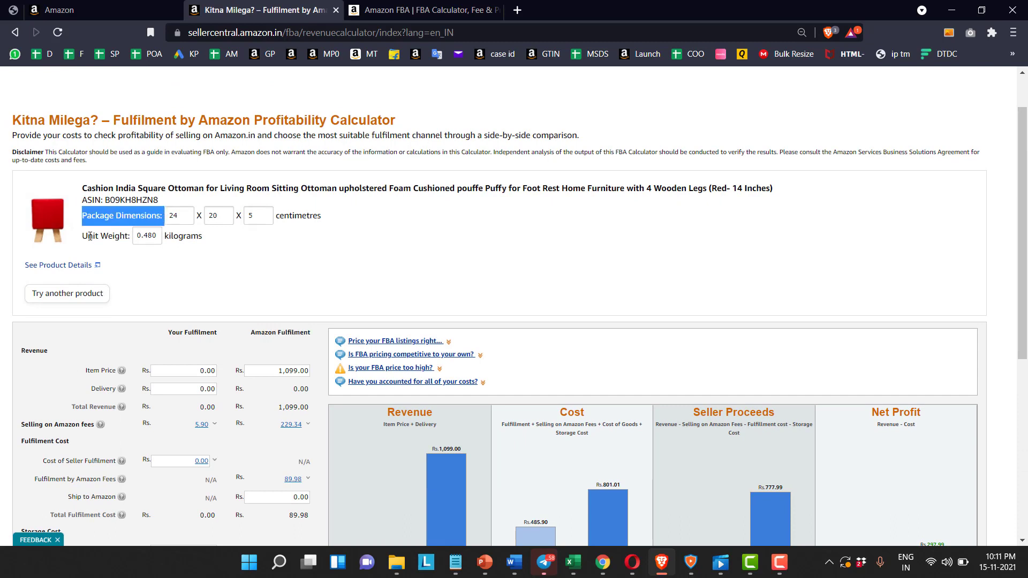
drag(89, 236, 126, 236)
scroll(310, 322, down, 1)
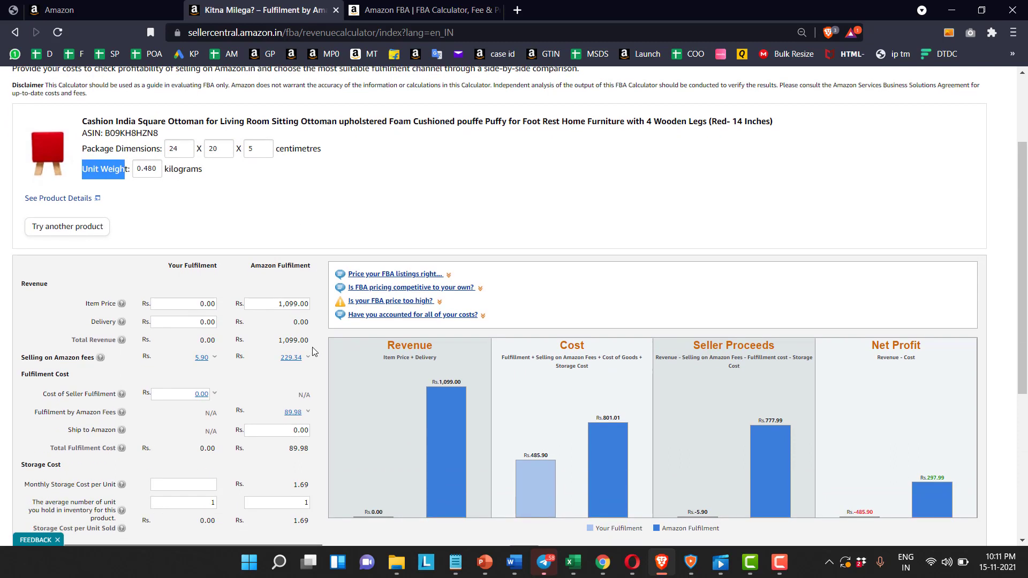
Set the Your Fulfilment item price to 1099, recalculate, and check its net profit and net margin.
click(204, 304)
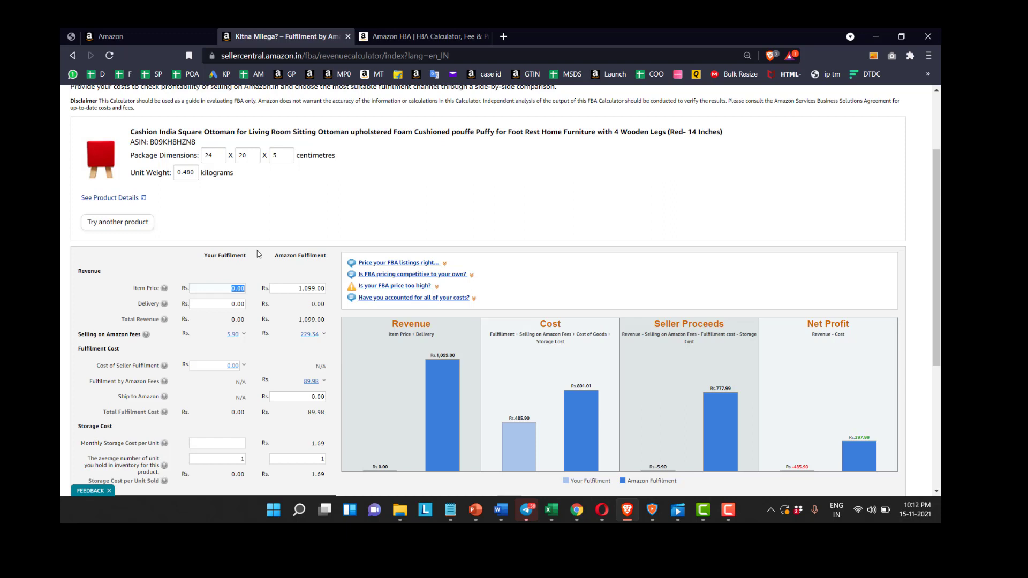
triple_click(305, 257)
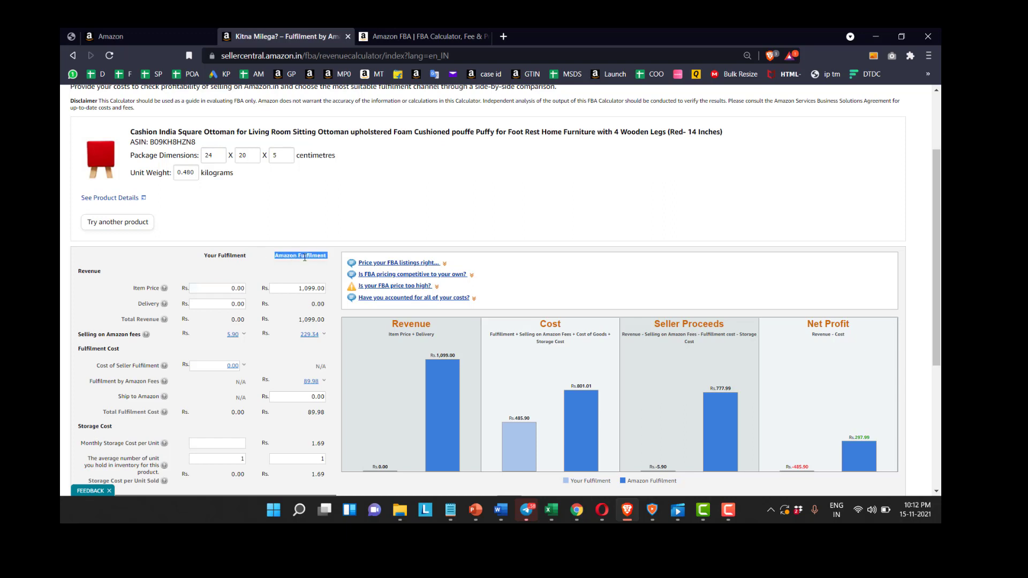
key(Tab)
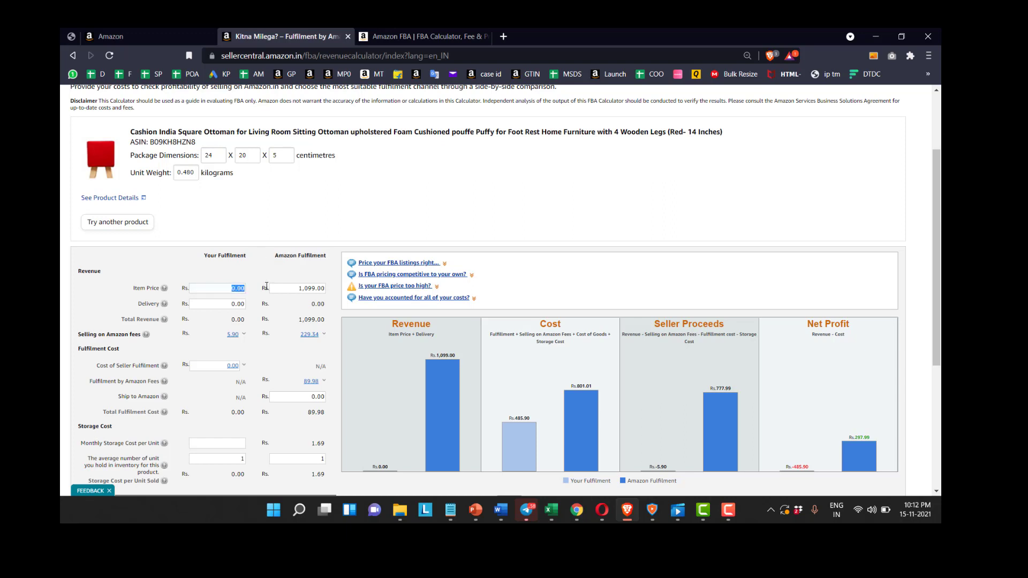
text(1099)
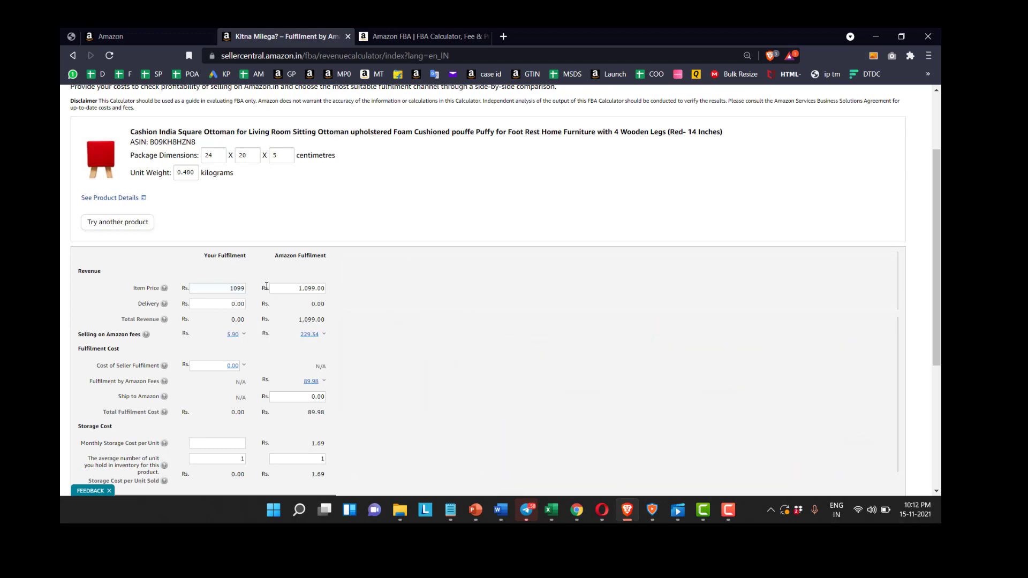
scroll(266, 287, down, 5)
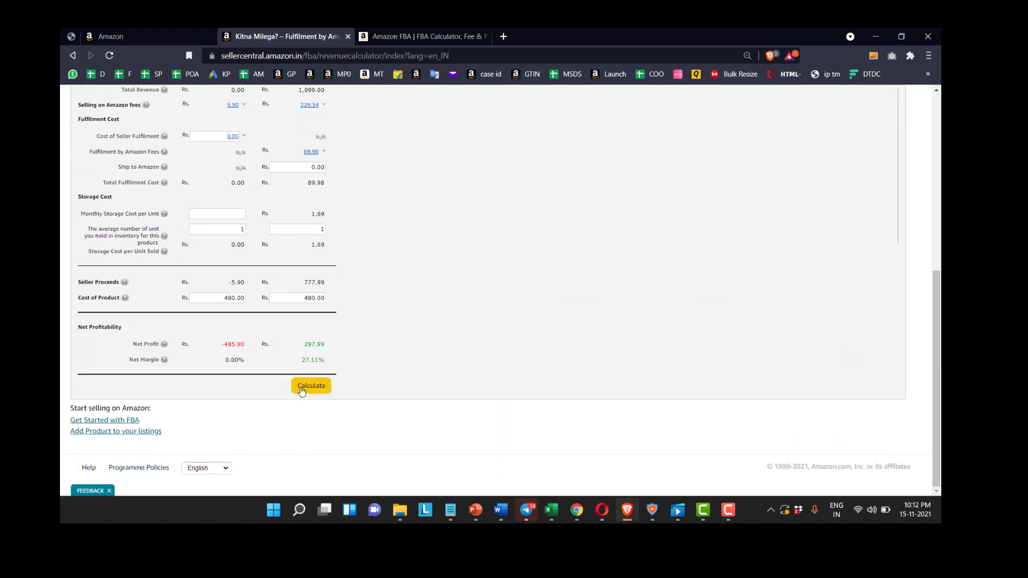
click(301, 389)
double_click(226, 347)
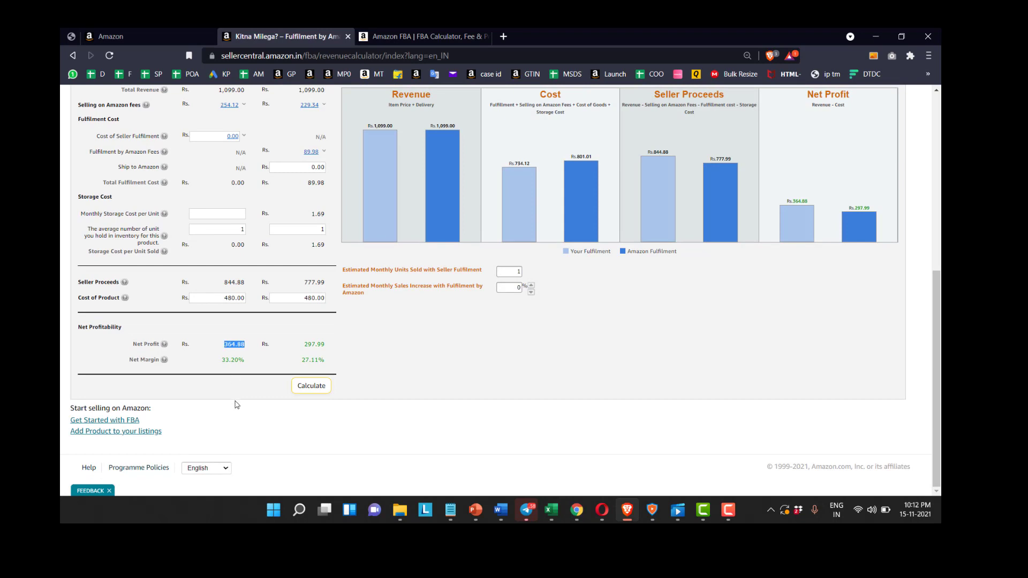
double_click(229, 361)
Review the fulfilment cost rows and show the breakdown of the Fulfilment by Amazon Fees.
scroll(248, 423, up, 2)
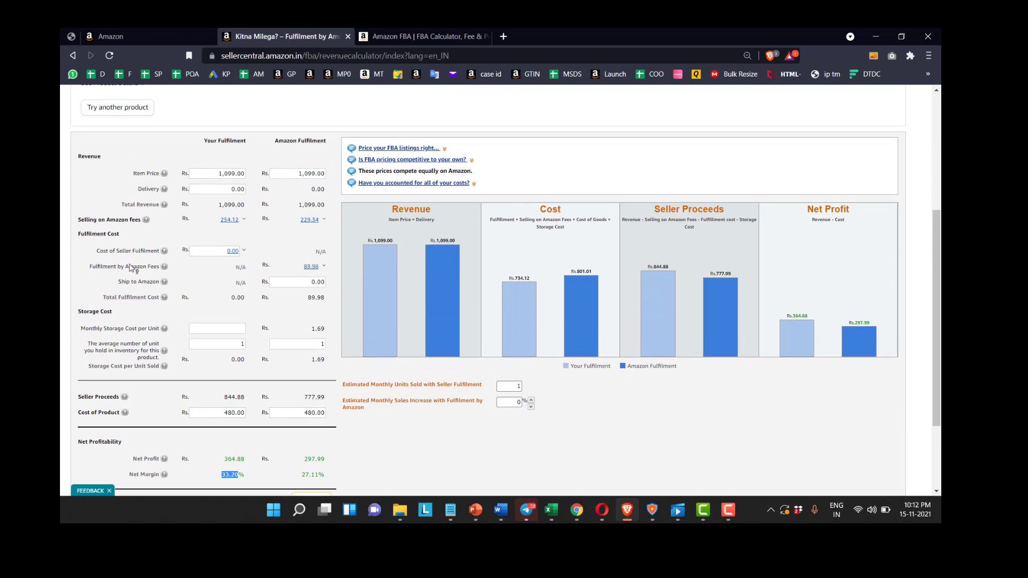
click(95, 252)
drag(95, 251, 303, 267)
click(284, 273)
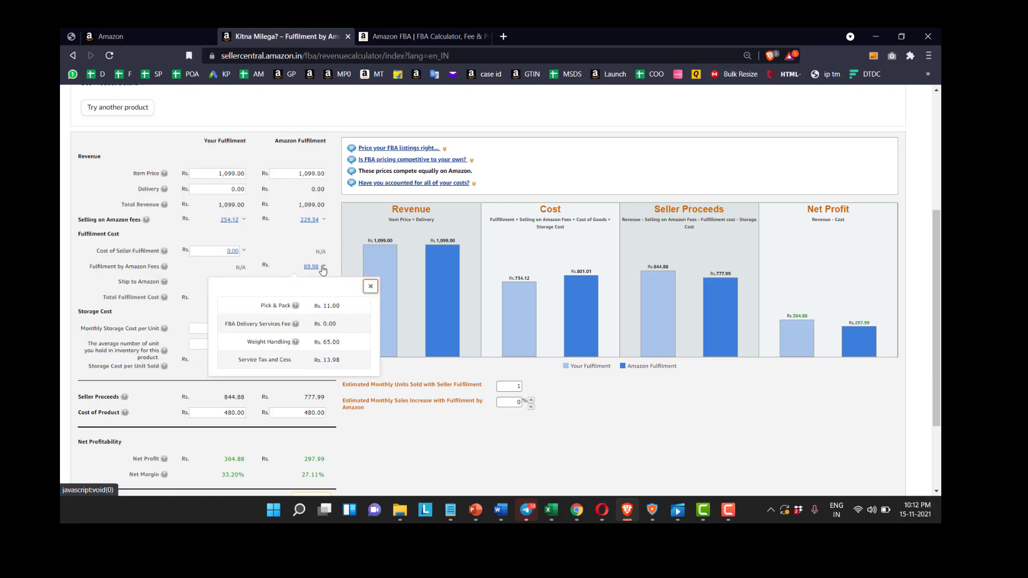
click(322, 267)
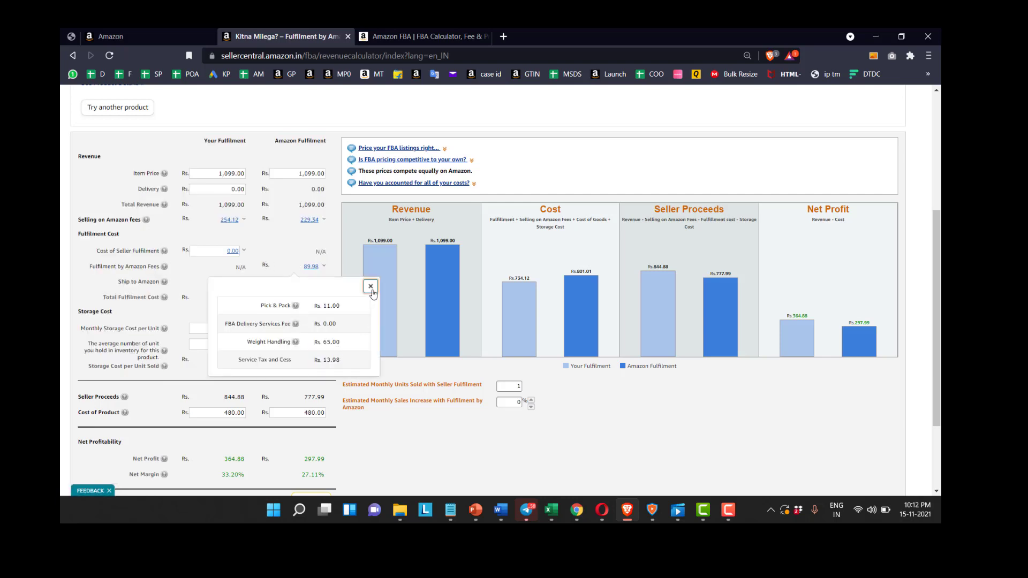
click(371, 288)
click(312, 268)
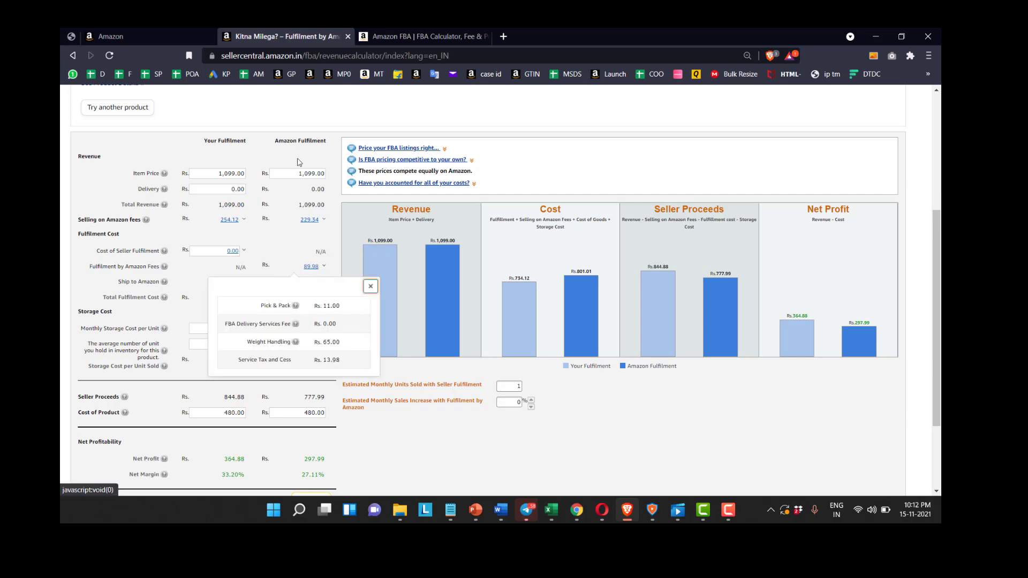
Check the ottoman's package dimensions against the Fulfilment by Amazon Fees breakdown in the Amazon Fulfilment column.
triple_click(299, 149)
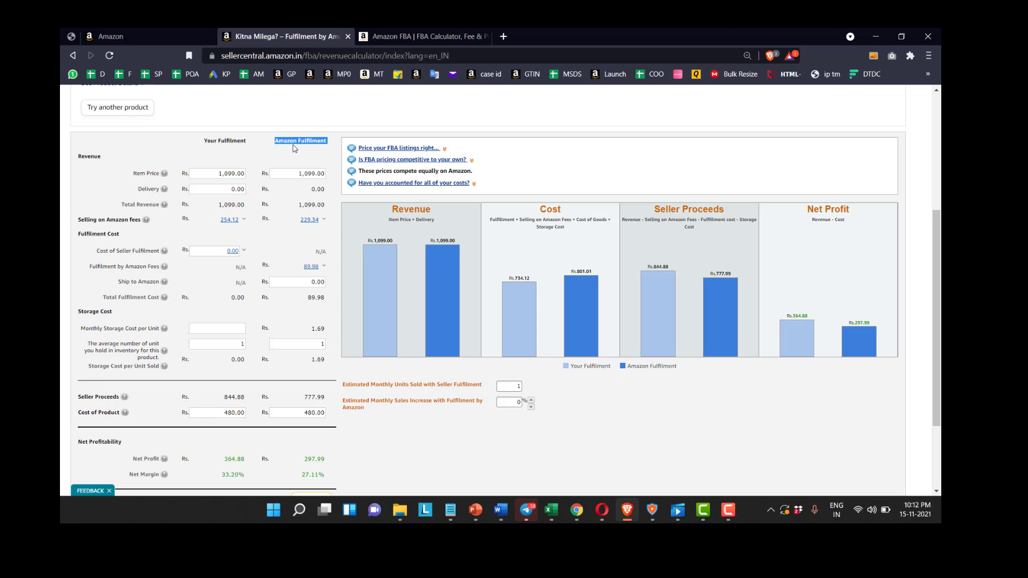
scroll(138, 245, up, 4)
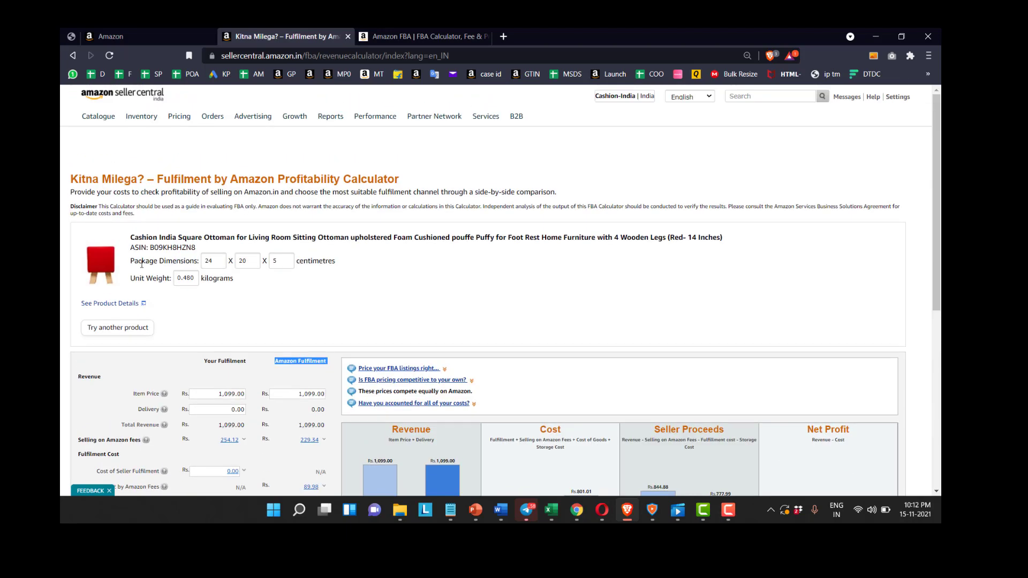
drag(130, 237, 206, 255)
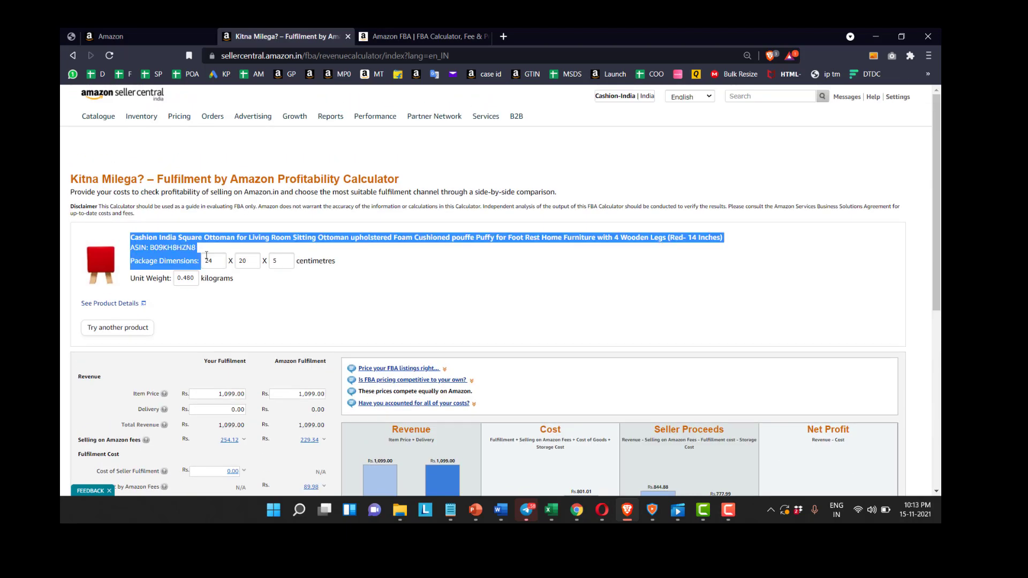
click(159, 261)
scroll(332, 319, down, 3)
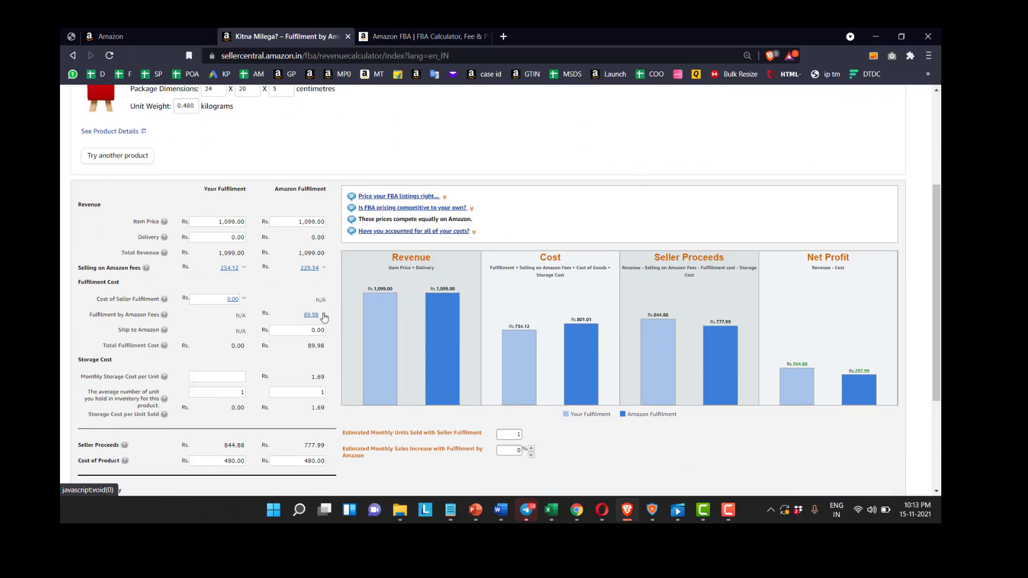
click(323, 316)
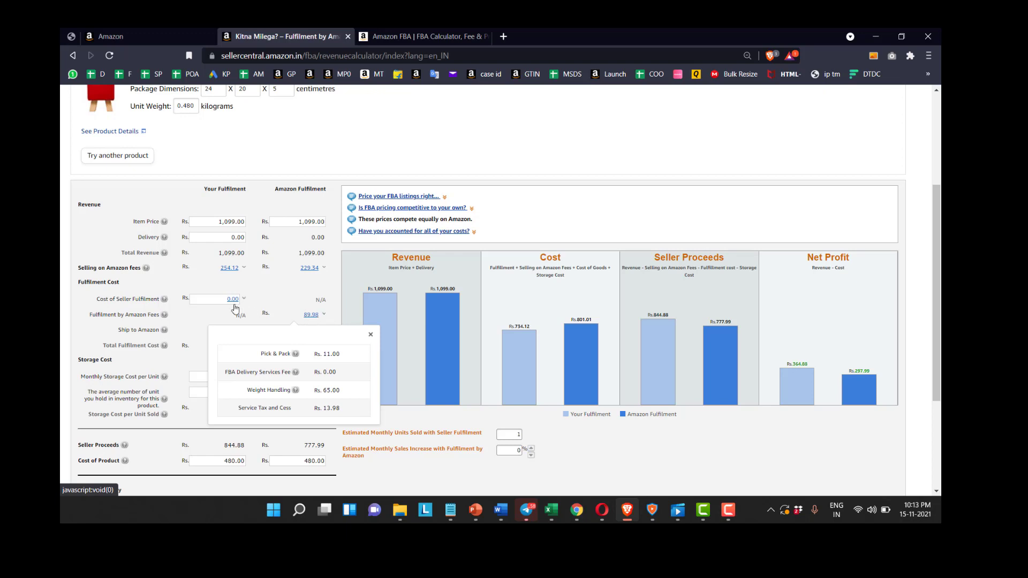
Mark the detailed seller fulfilment costs as unknown, set the approximate fulfilment cost to 90, and recalculate the profitability.
click(243, 299)
click(191, 333)
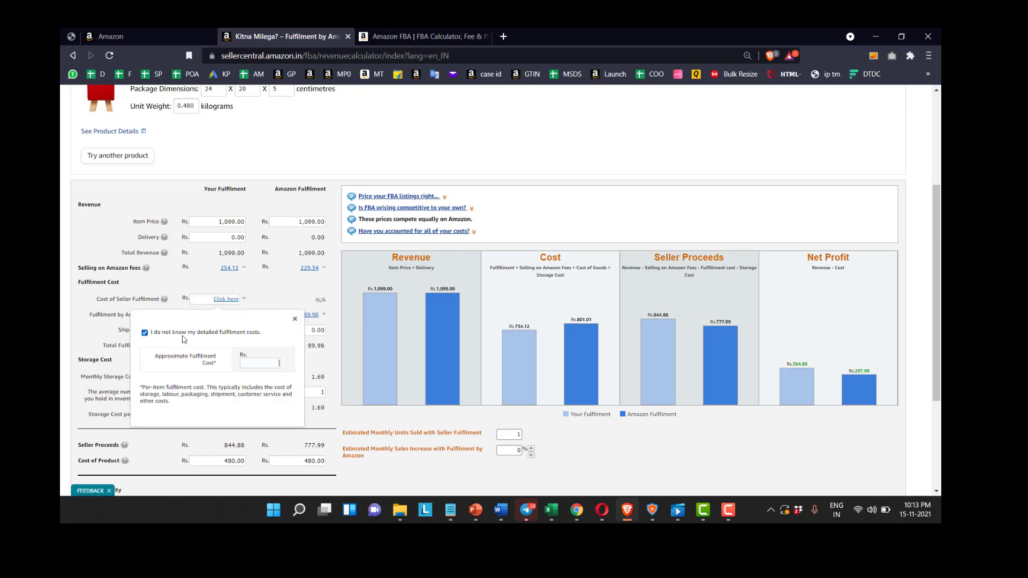
click(253, 361)
text(90)
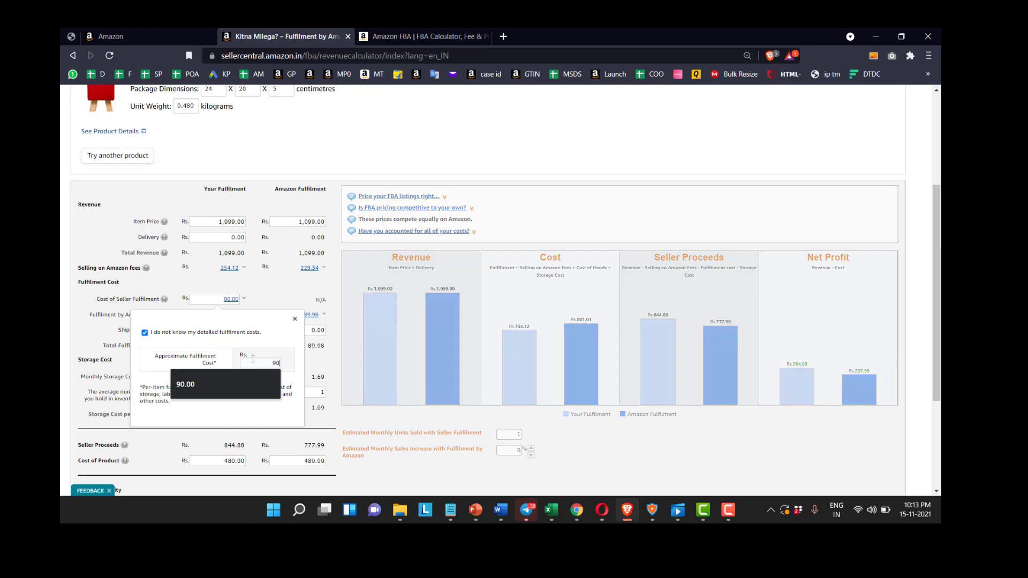
scroll(455, 402, down, 3)
click(311, 386)
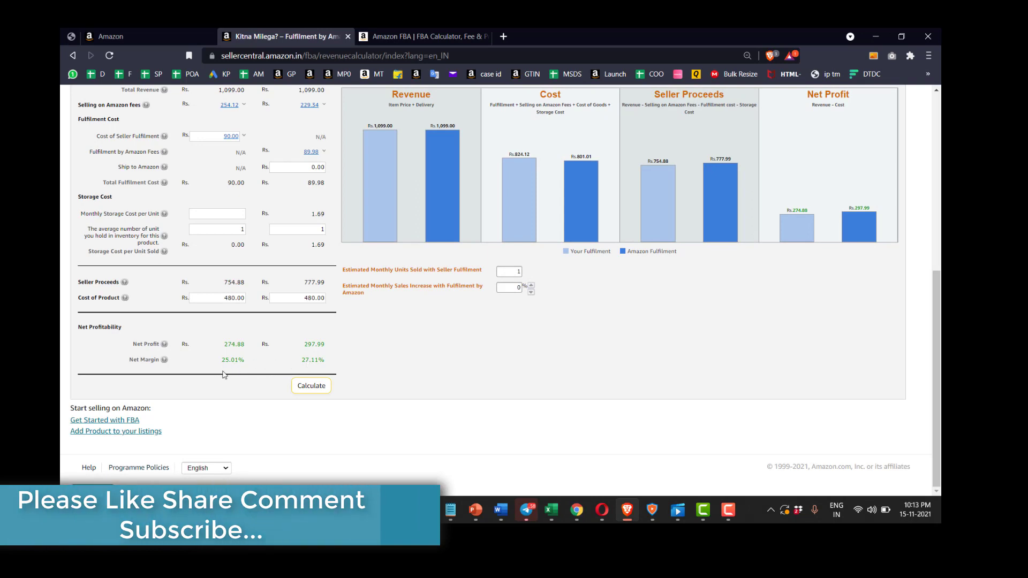
Compare the Selling on Amazon fees breakdowns of both fulfilment columns and read the explanation of the Fixed Closing Fee.
scroll(228, 378, up, 2)
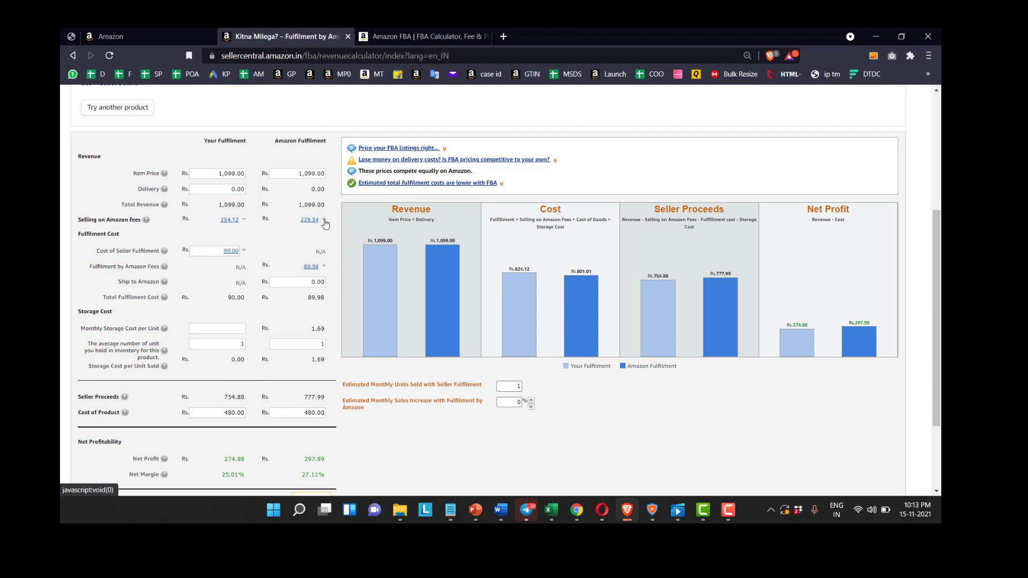
click(323, 221)
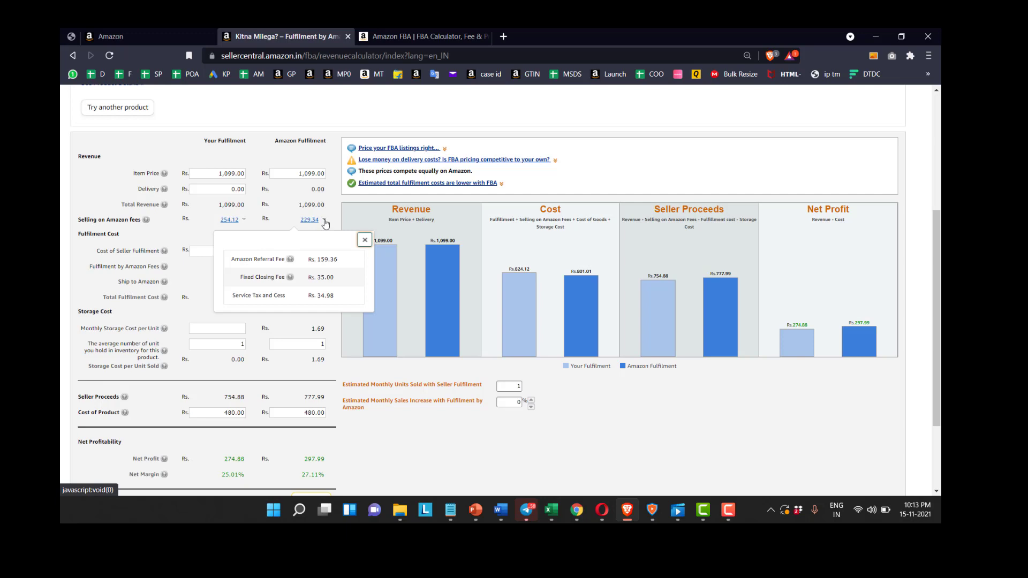
click(244, 220)
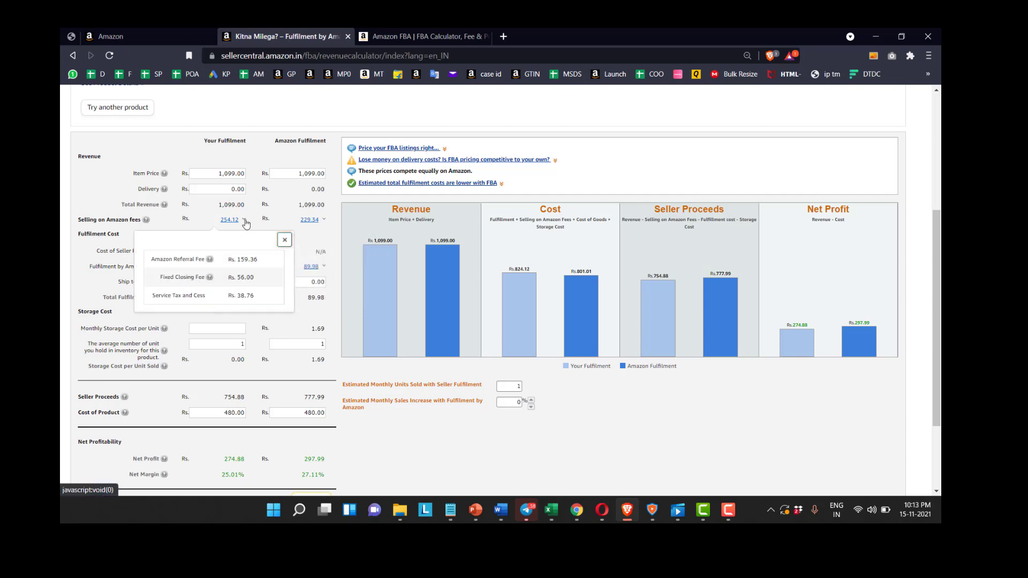
click(209, 277)
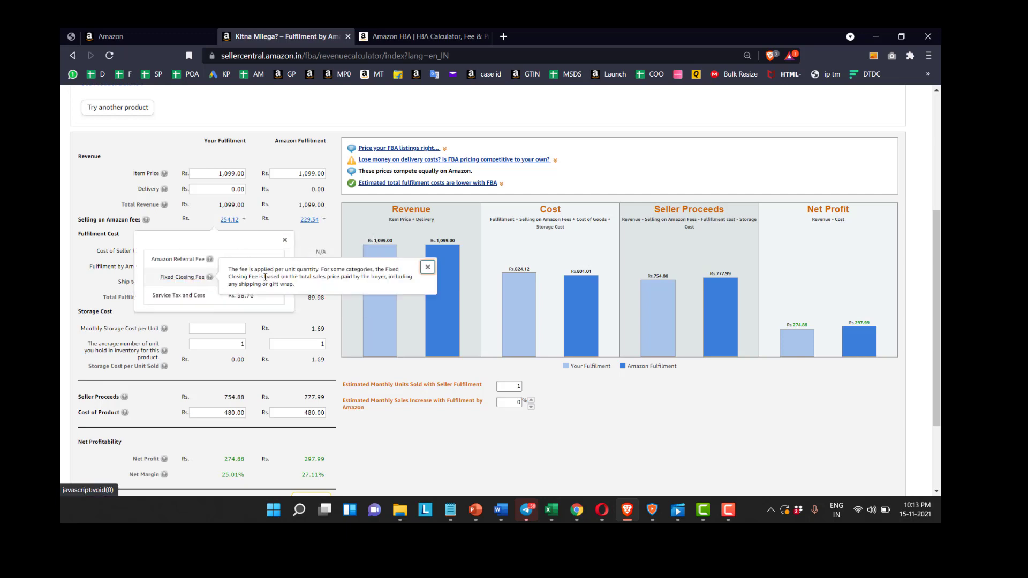
click(427, 267)
click(321, 220)
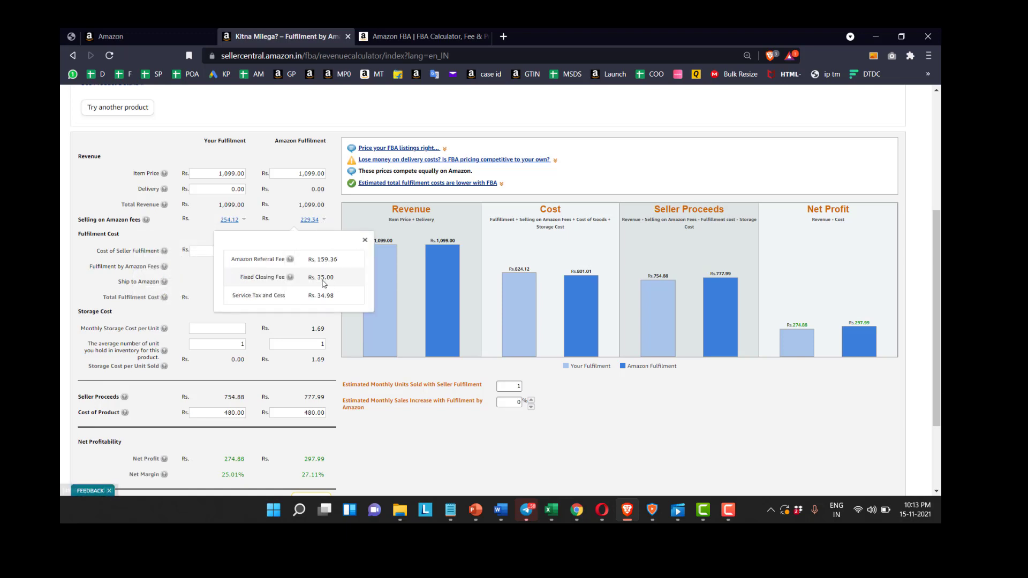
click(364, 240)
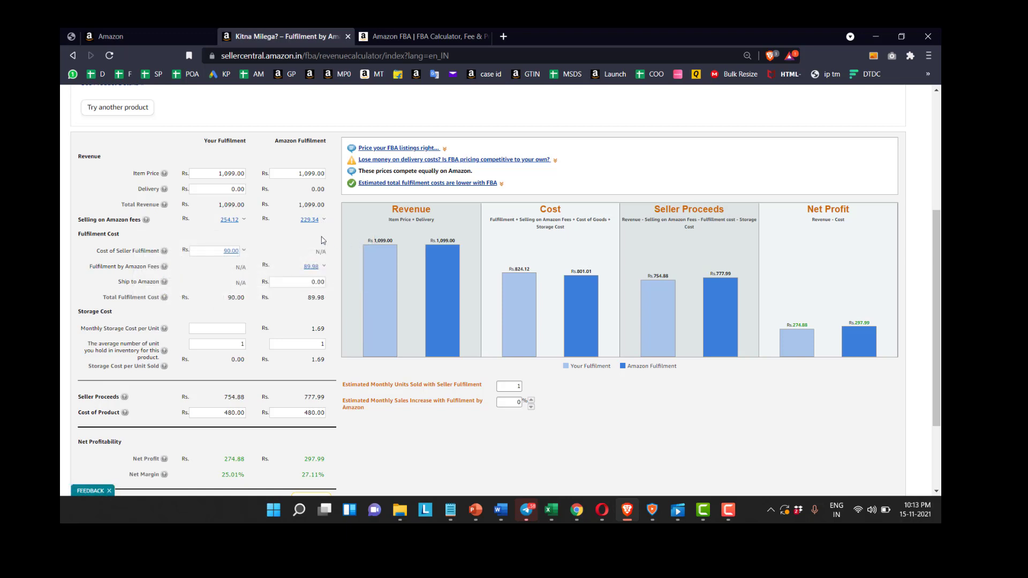
Compare the Fulfilment by Amazon Fees with the Cost of Seller Fulfilment.
scroll(243, 274, down, 2)
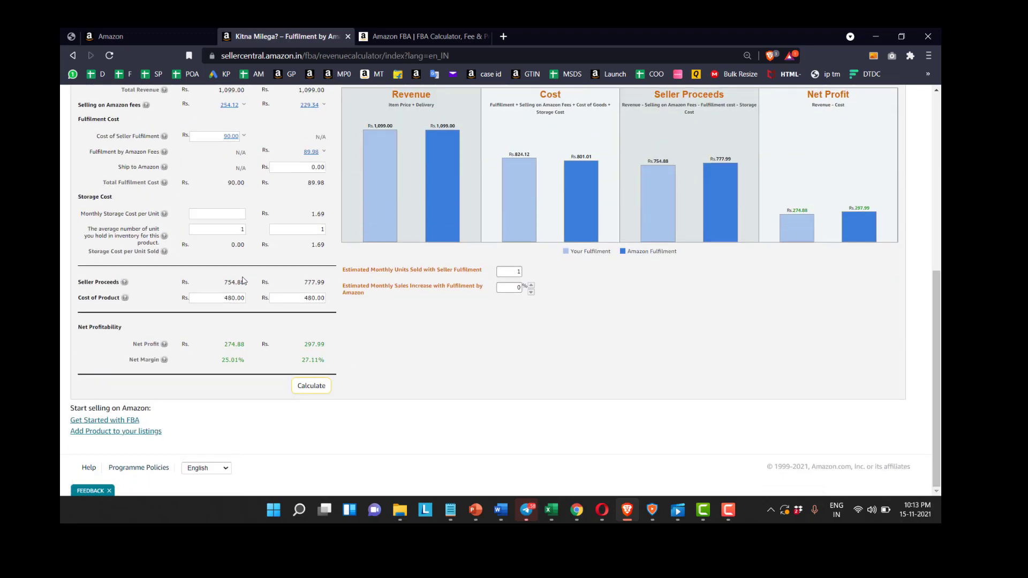
scroll(244, 278, up, 2)
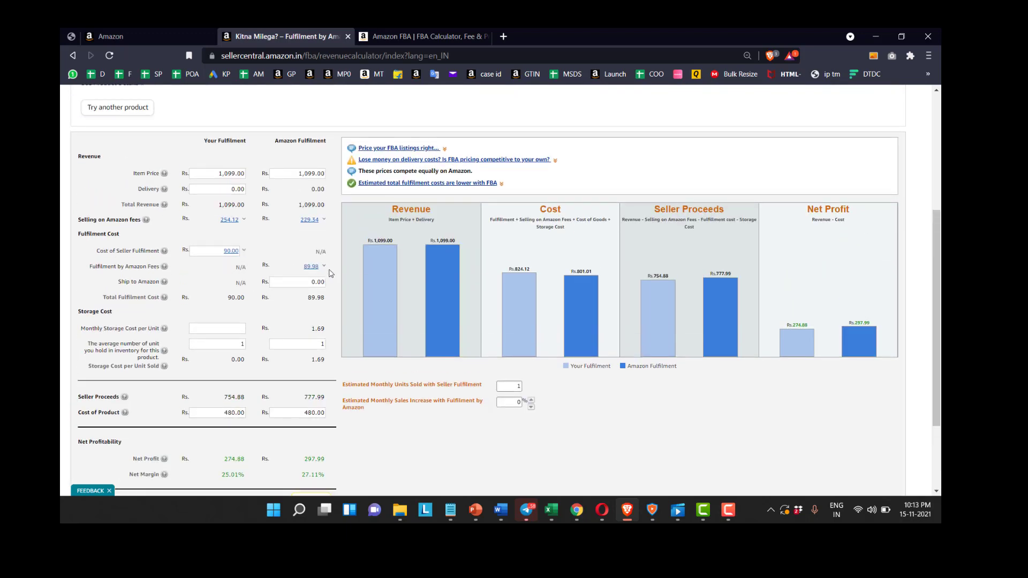
drag(331, 267, 298, 268)
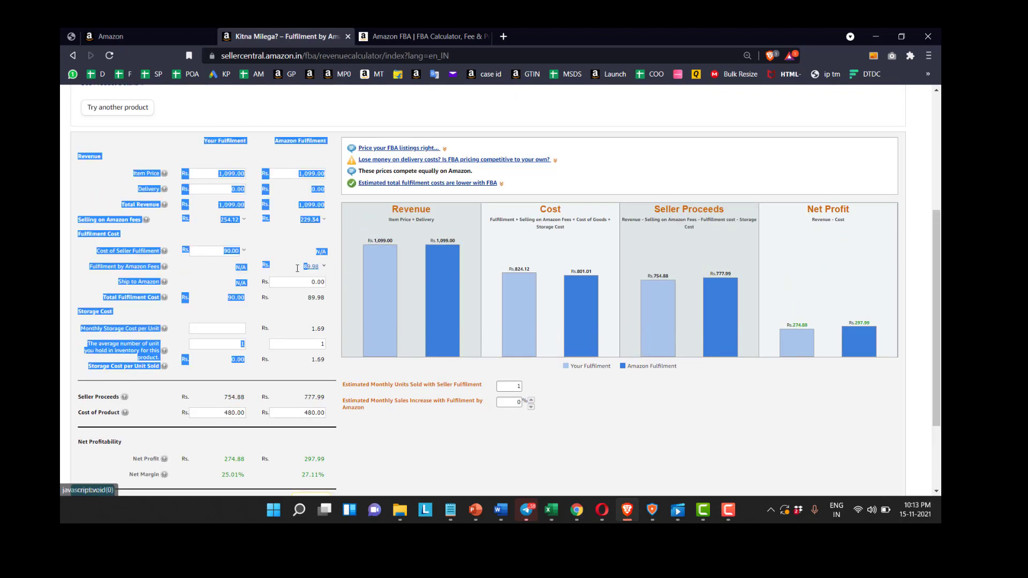
click(334, 271)
triple_click(296, 141)
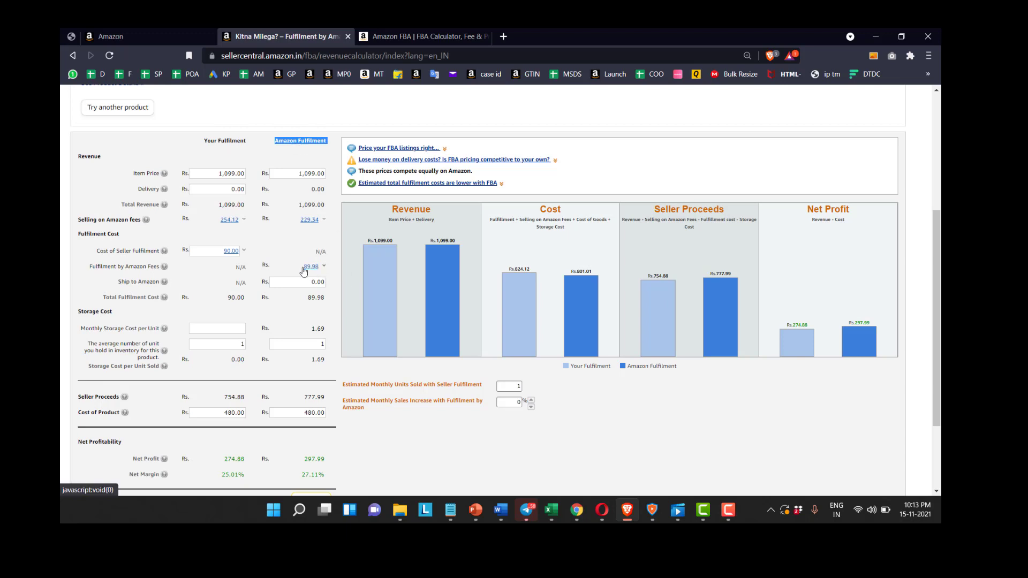
click(244, 251)
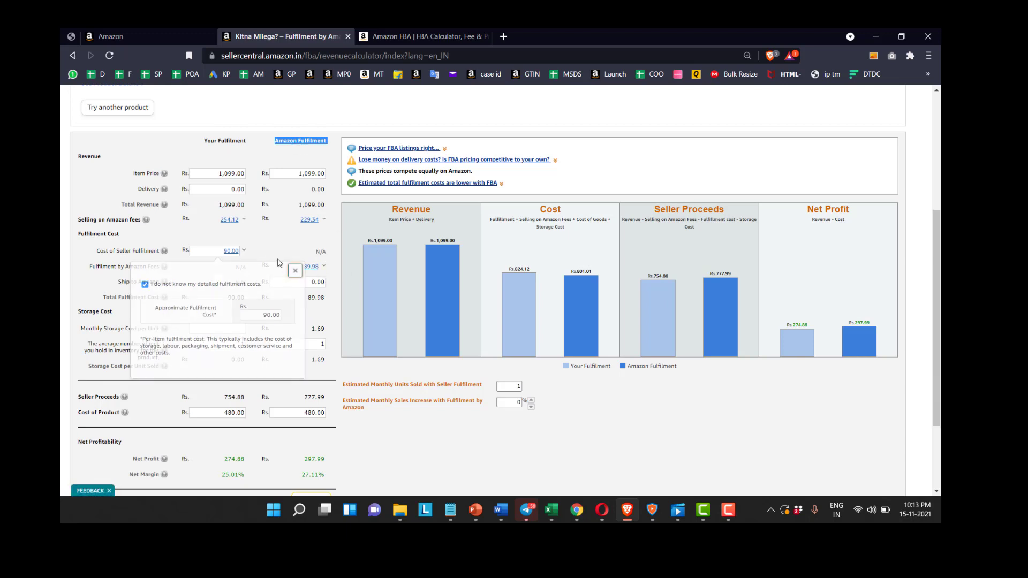
Check the net profit and net margin in the Your Fulfilment column.
triple_click(225, 141)
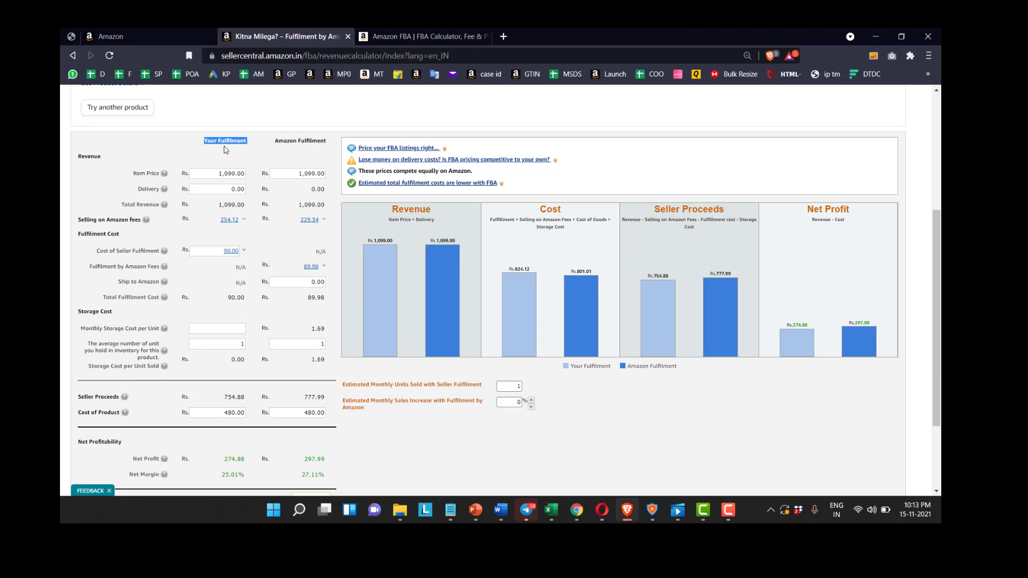
scroll(239, 370, down, 2)
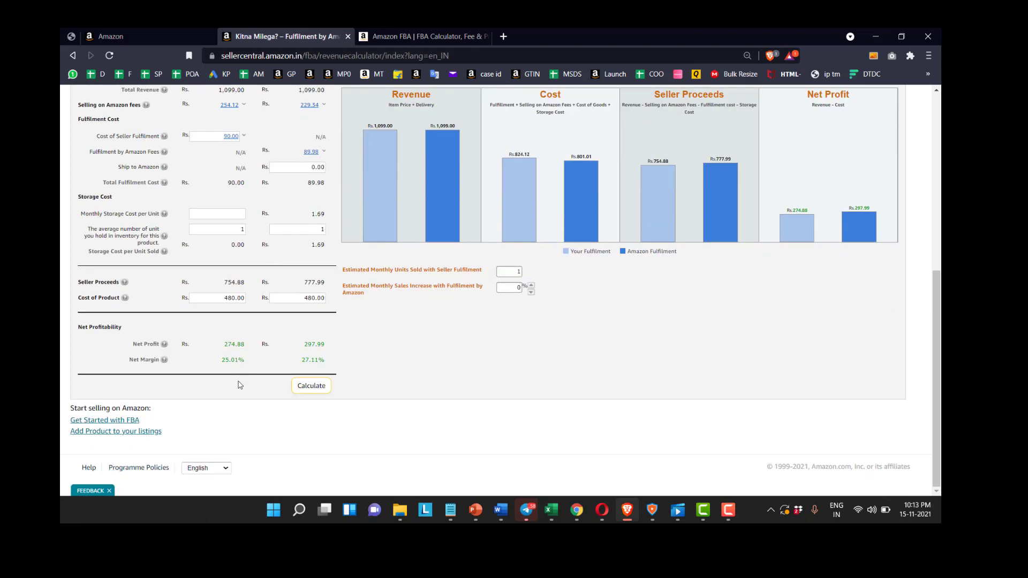
double_click(231, 345)
double_click(231, 360)
Set the approximate seller fulfilment cost to 80, recalculate, and check the Your Fulfilment net profit.
scroll(233, 364, up, 2)
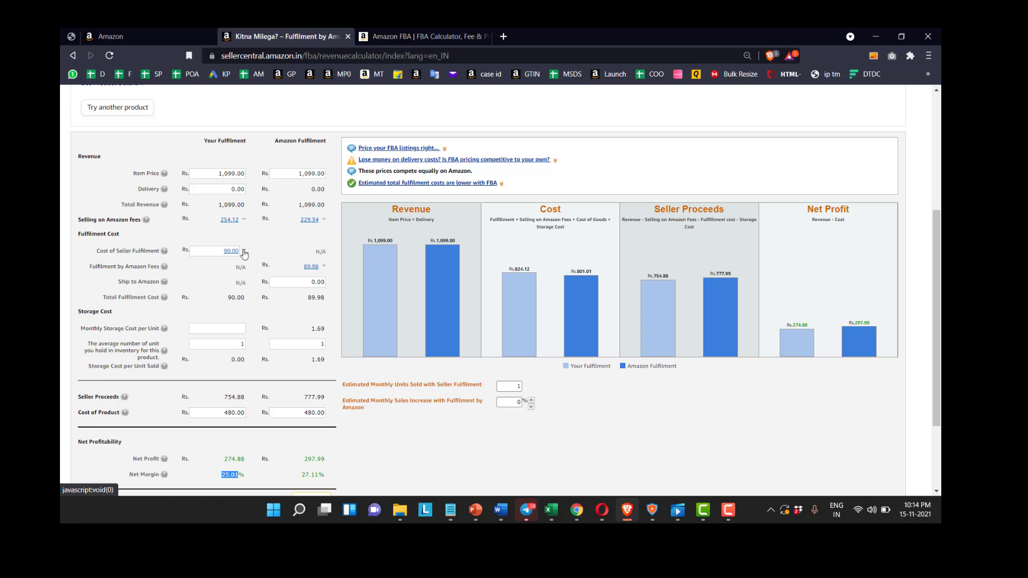
click(244, 254)
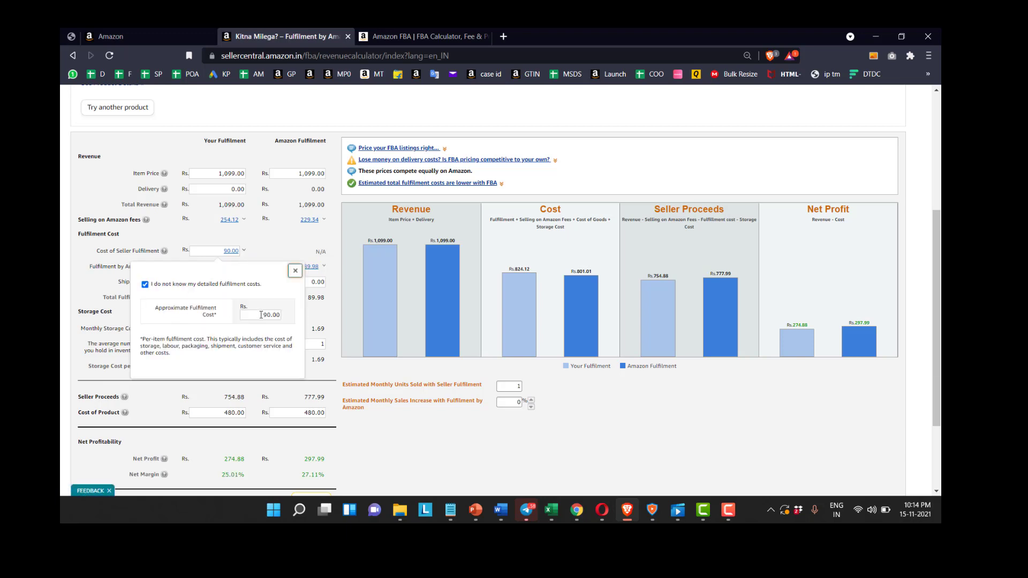
double_click(287, 318)
text(80)
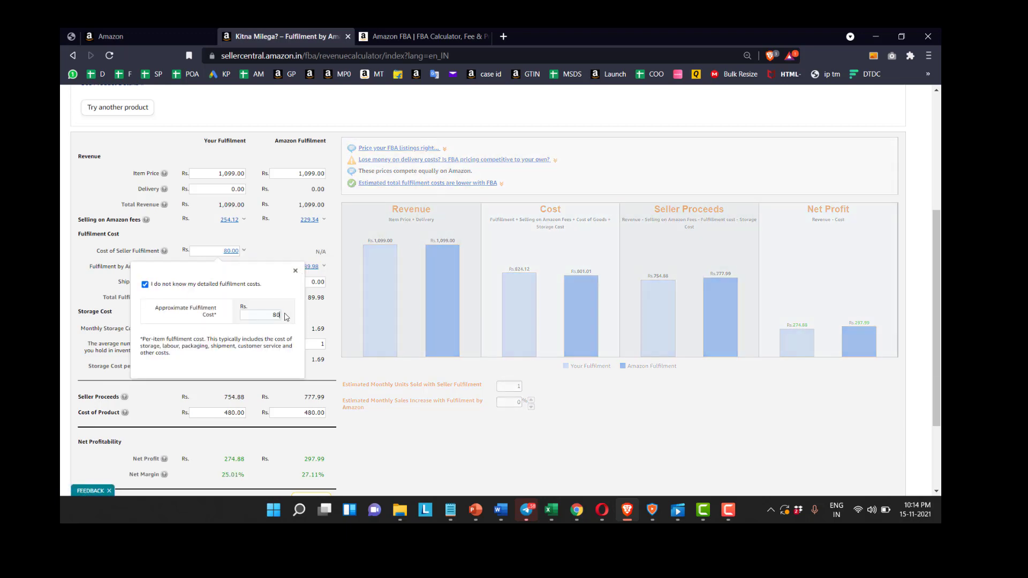
click(369, 437)
scroll(385, 444, down, 3)
click(312, 391)
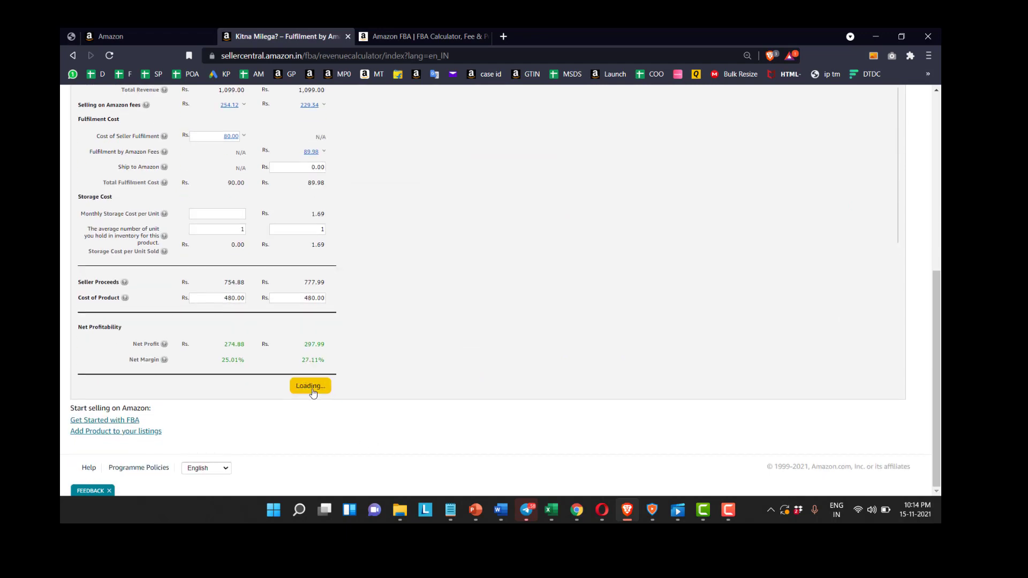
double_click(234, 345)
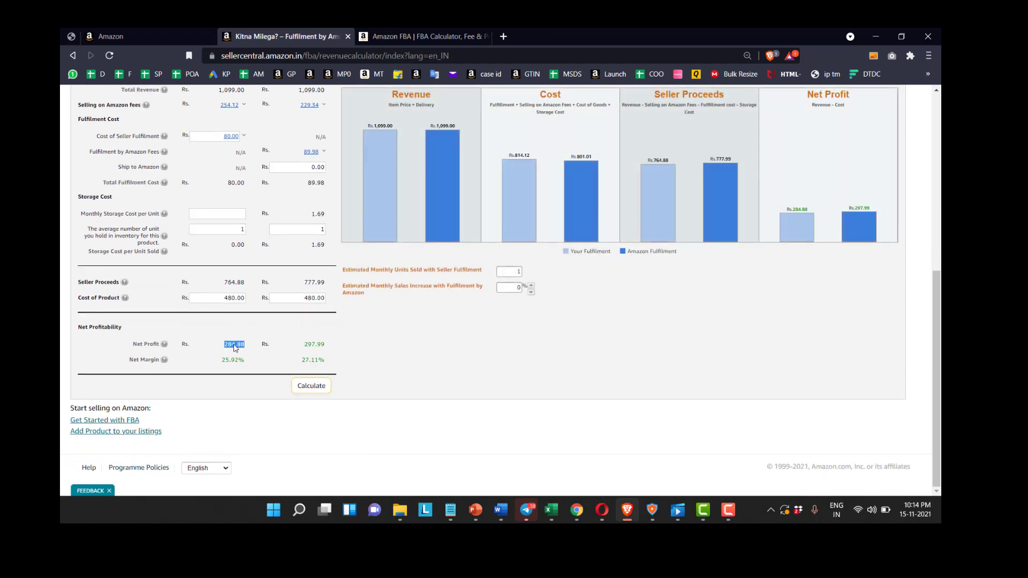